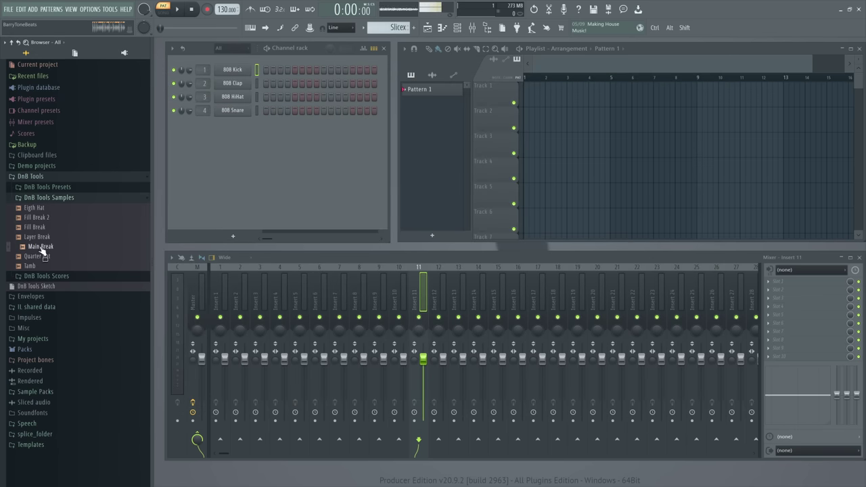
- Add Slicex from the plugin picker as a new channel and drop the Main Break sample into it
drag(39, 246, 65, 252)
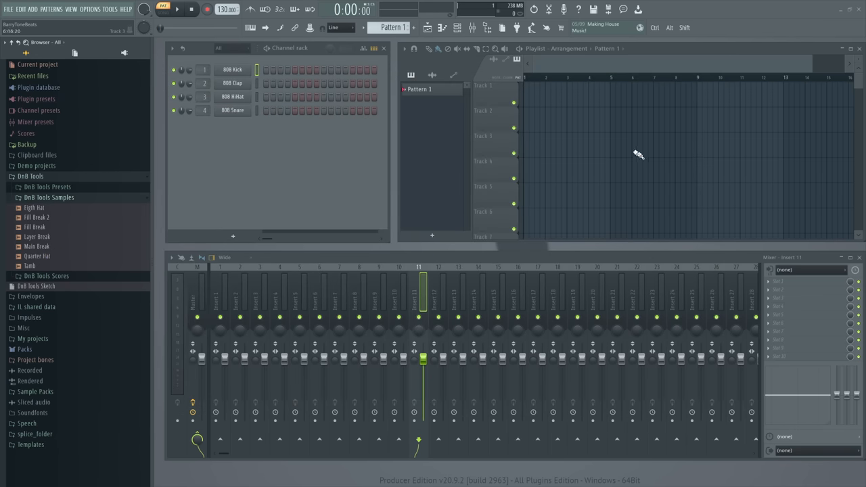
key(F8)
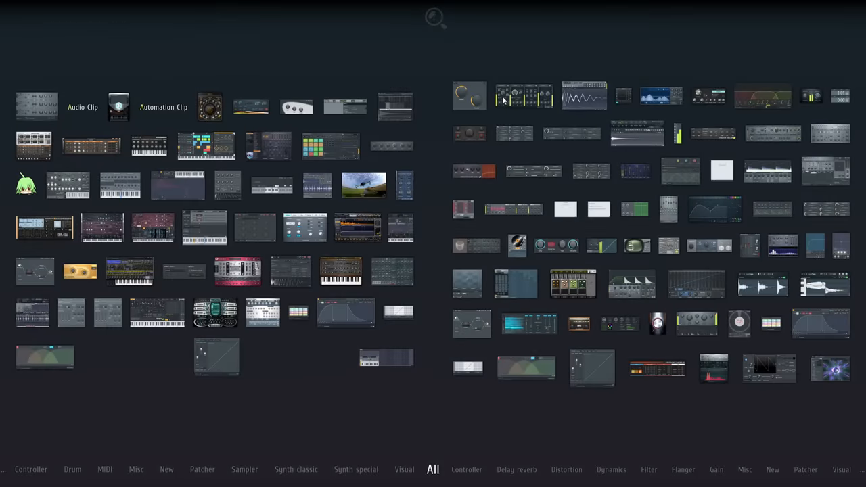
text(slice)
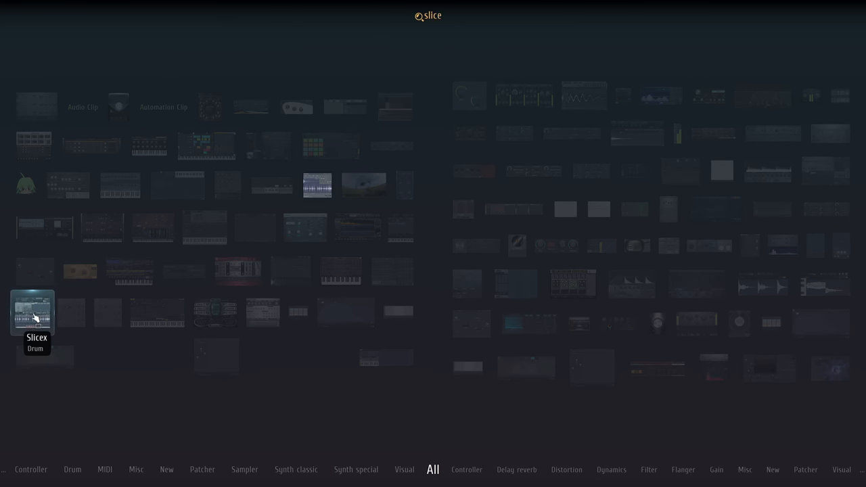
drag(35, 318, 490, 93)
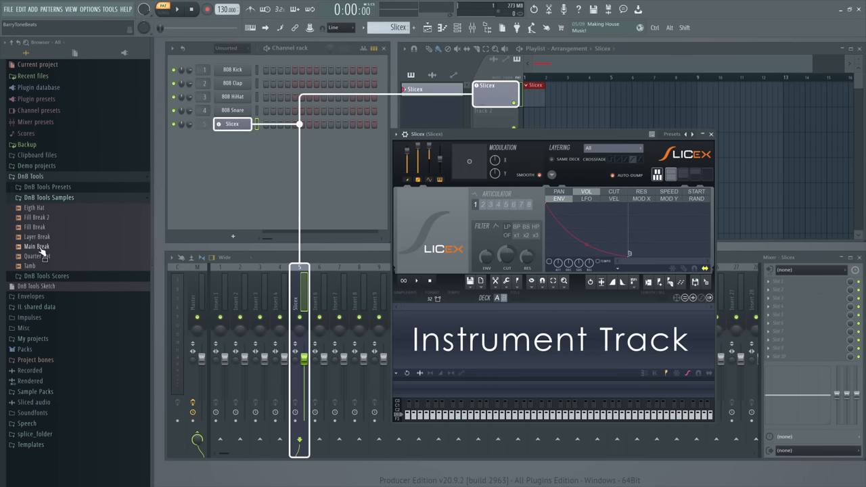
drag(40, 250, 491, 348)
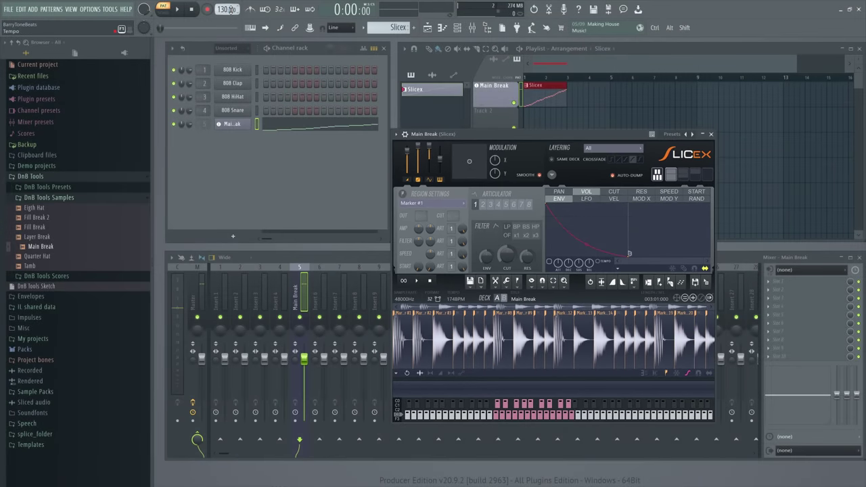
- Enter a project tempo of 174 BPM and play the break to hear it
right_click(230, 10)
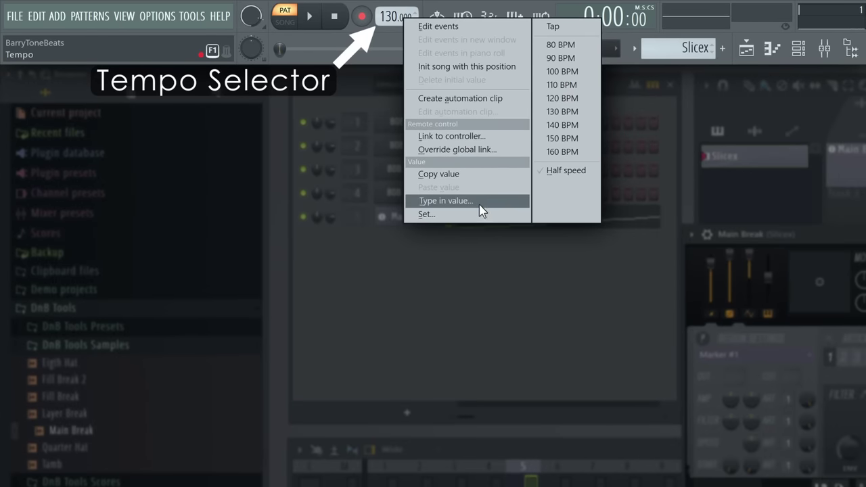
click(447, 201)
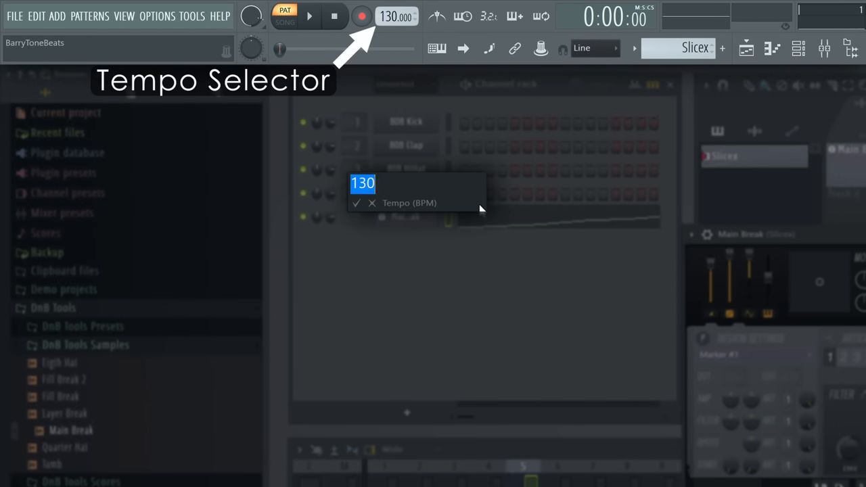
text(174)
key(Return)
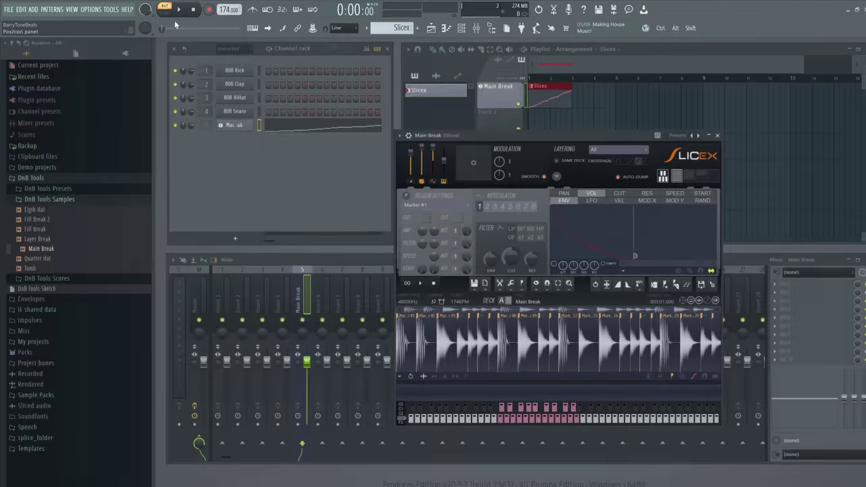
click(176, 9)
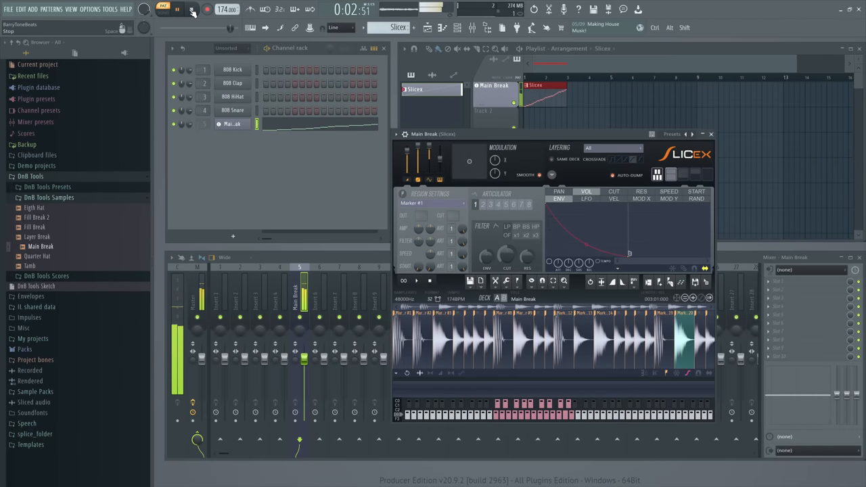
- Select the Marker #20 slice for its own output and audition the routed slices
click(193, 10)
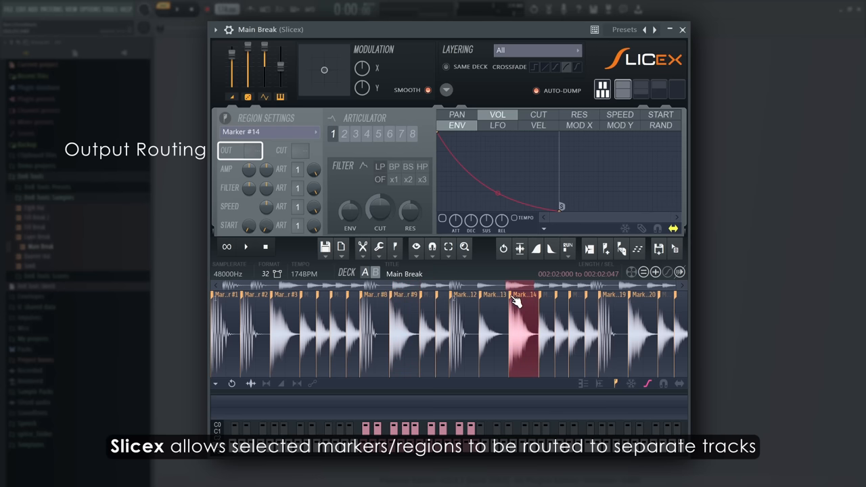
click(637, 300)
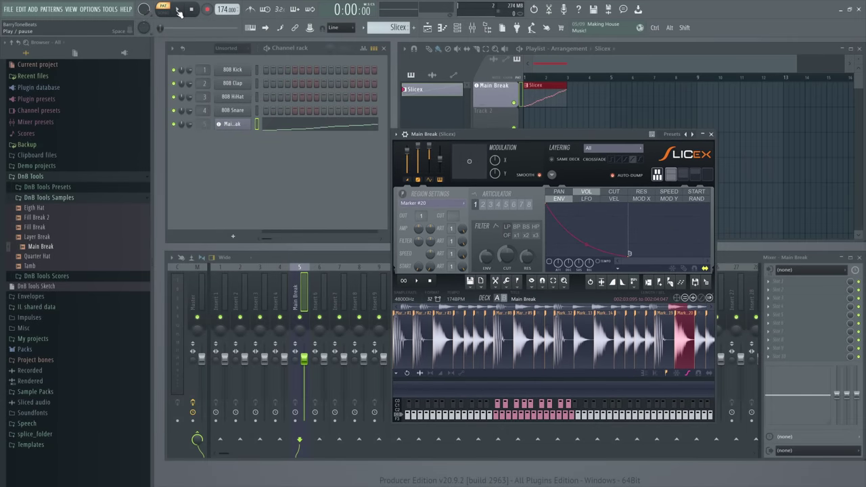
click(178, 10)
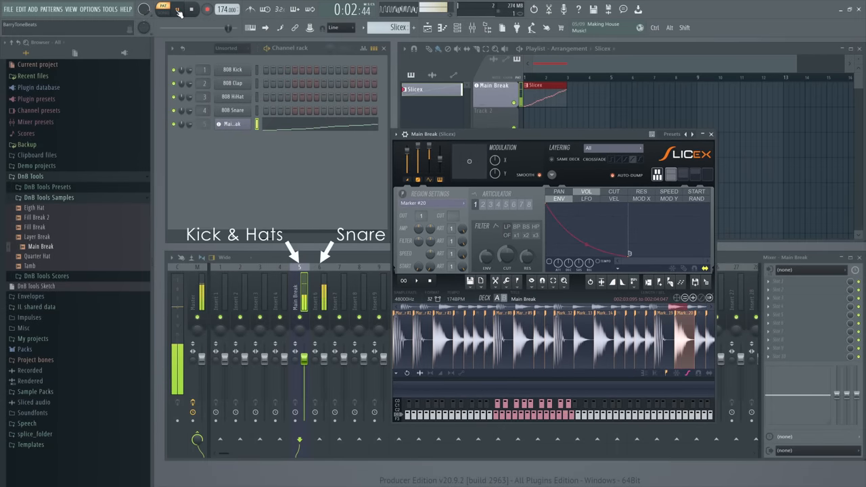
click(178, 11)
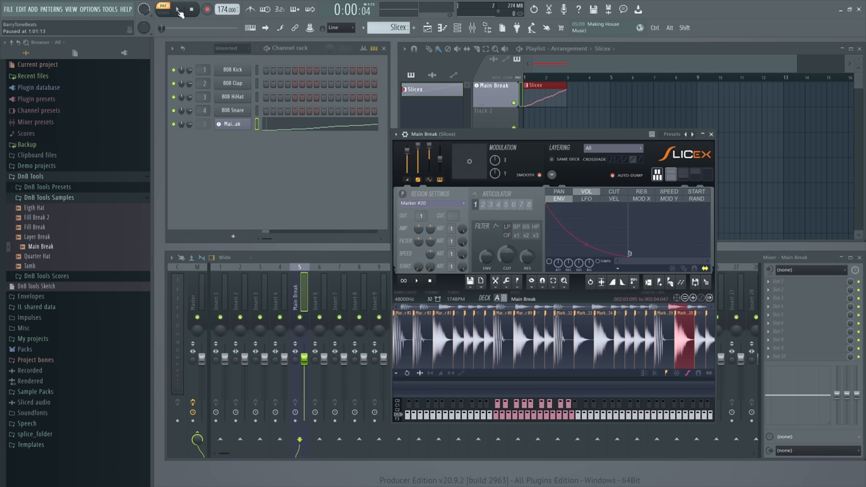
- Expand the DnB Tools Presets folder and play the break once more
click(92, 190)
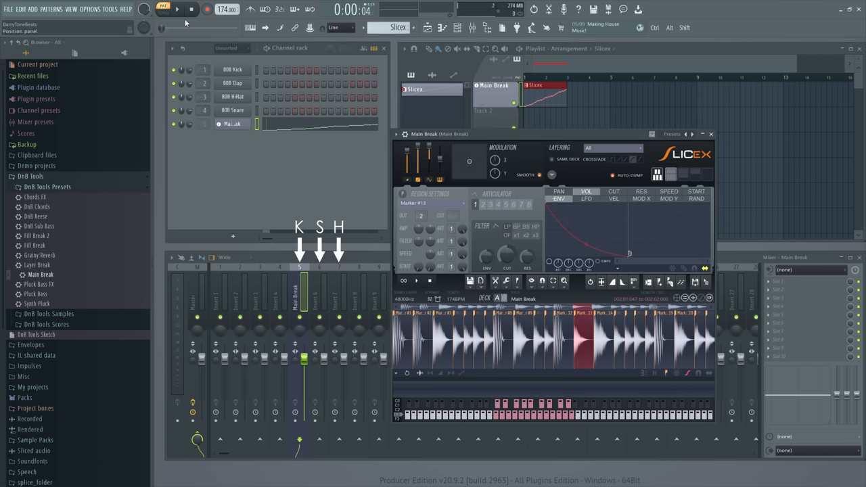
key(space)
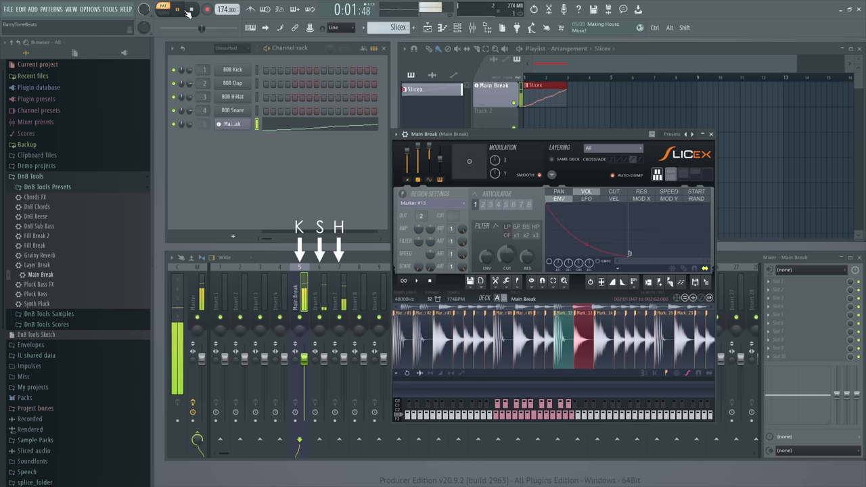
click(193, 10)
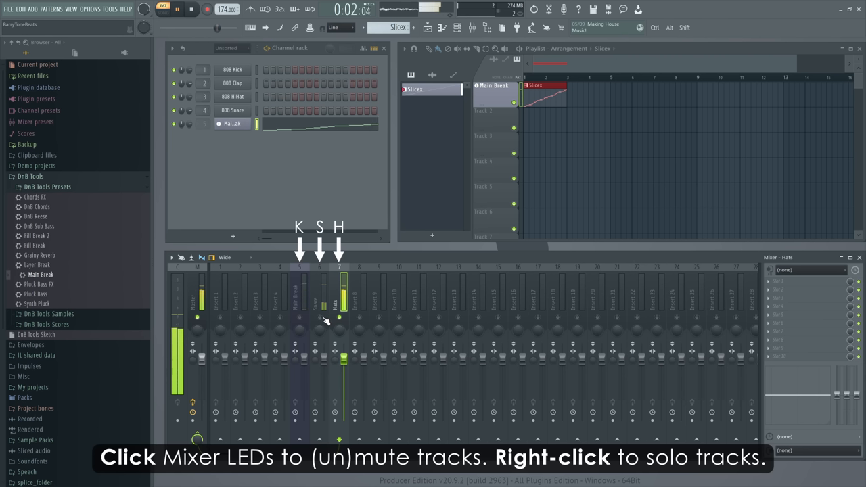
- Solo the Snare track, then the Main Break track, during playback and release the solo
right_click(319, 317)
key(space)
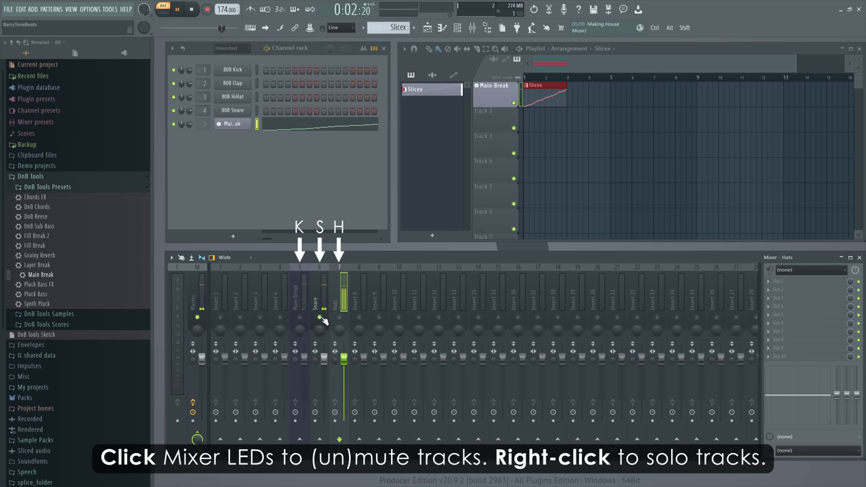
key(space)
right_click(300, 318)
key(space)
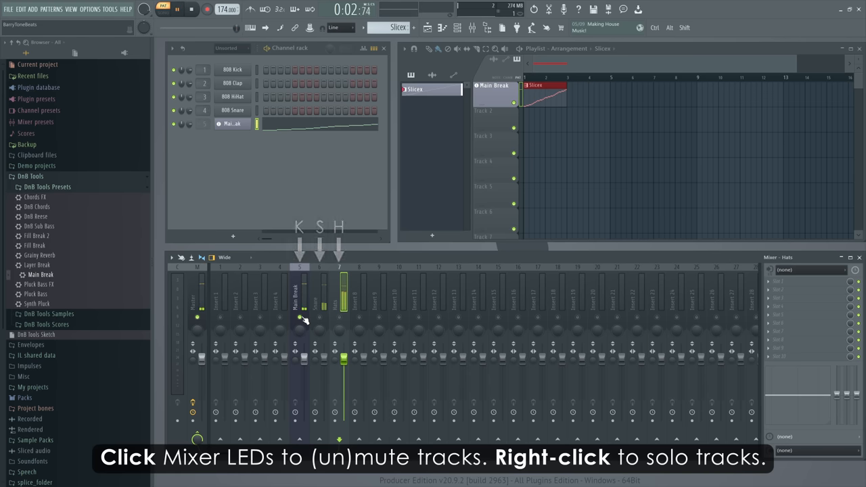
key(space)
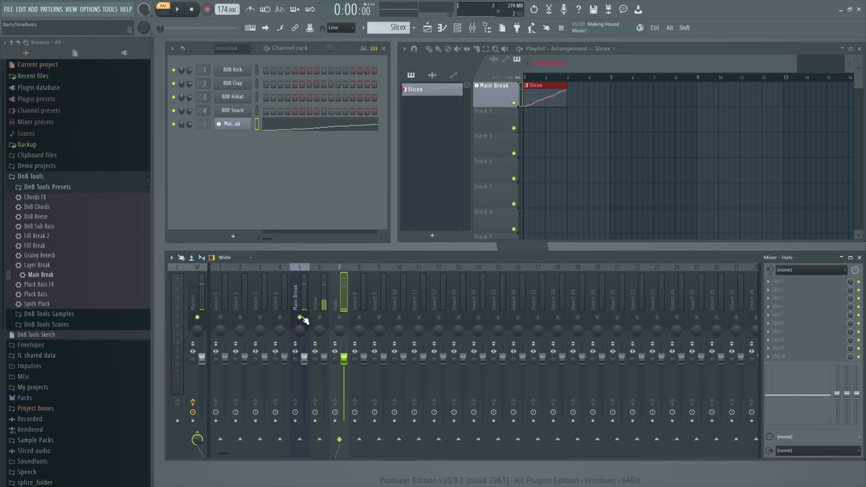
right_click(301, 318)
- Rename and recolour the Main Break playlist track to match its channel
right_click(491, 98)
click(502, 87)
key(Return)
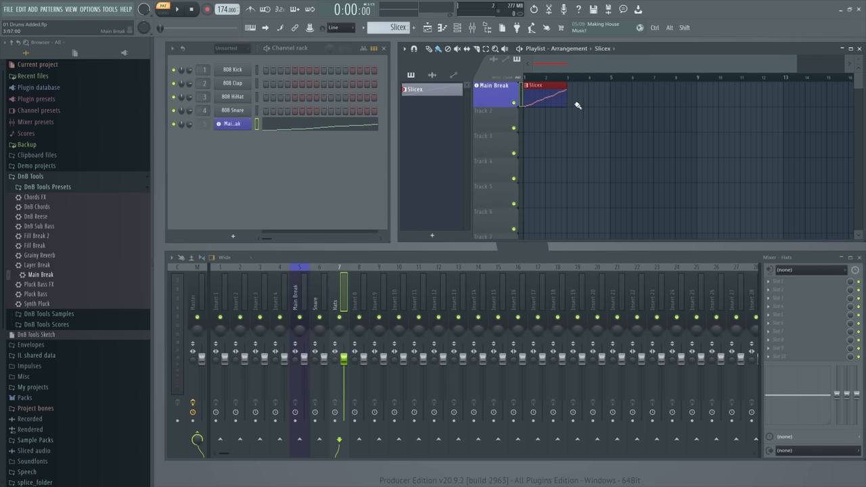
right_click(493, 82)
- Select the Main Break, Snare and Hats mixer tracks and play the arrangement in song mode
click(535, 118)
drag(300, 300, 337, 300)
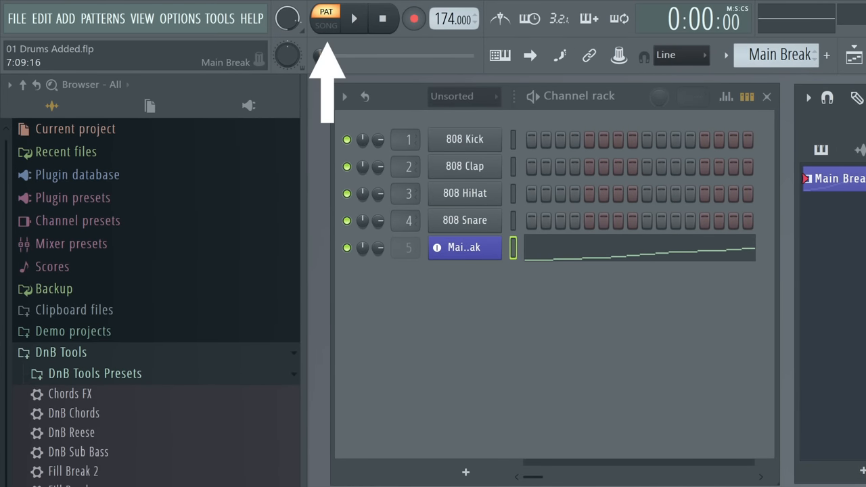
click(326, 19)
click(353, 18)
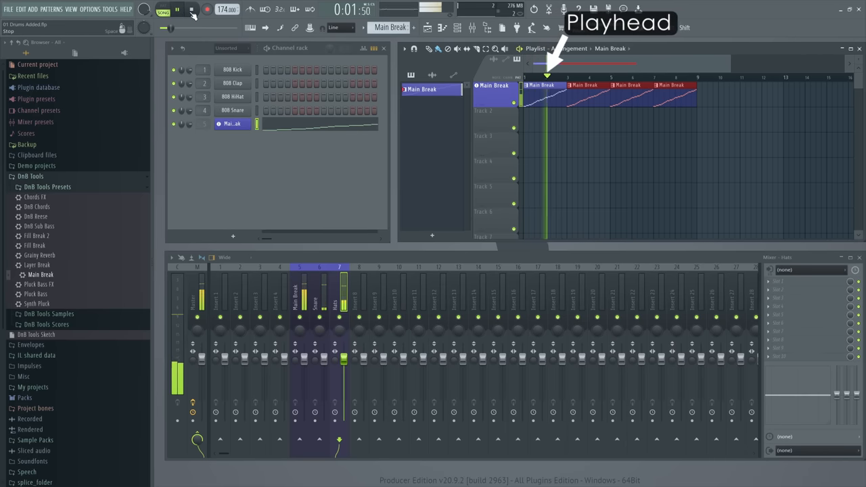
click(192, 10)
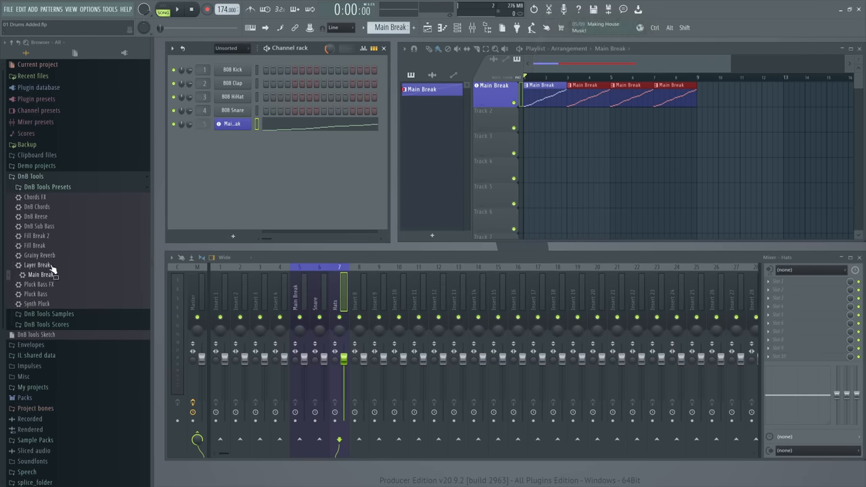
- Add the Layer Break preset as a new channel on Track 2 and send its slices to the pattern
drag(51, 266, 484, 117)
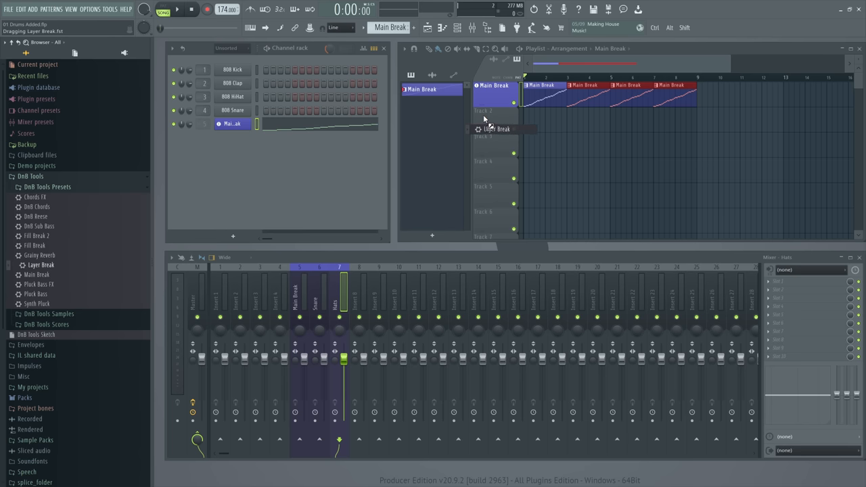
drag(483, 115, 483, 114)
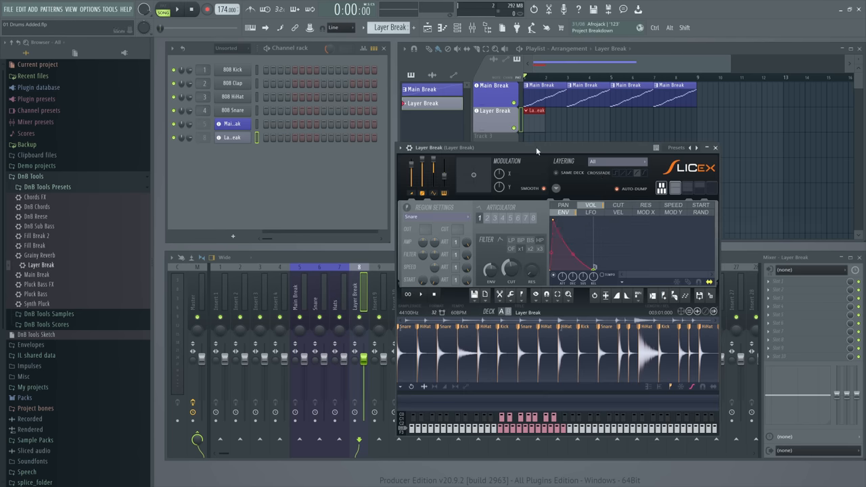
click(690, 298)
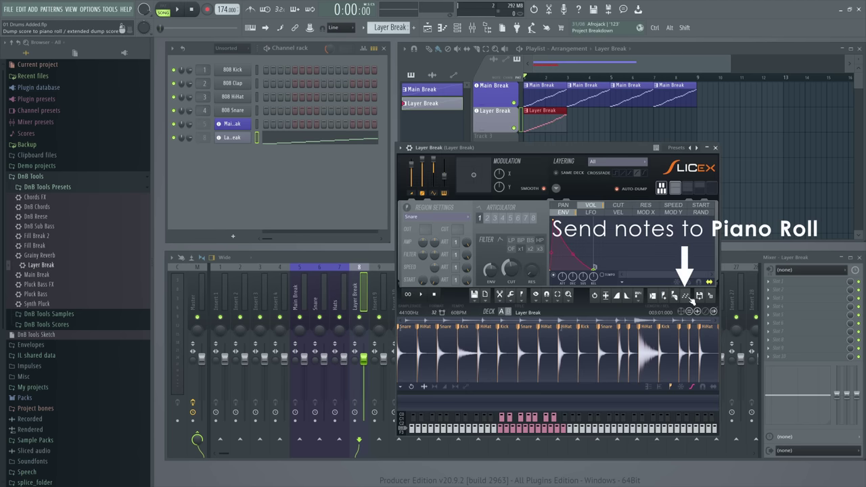
- Audition Layer Break solo, then with Main Break, and expand the DnB Tools Samples folder
ctrl+click(515, 129)
key(space)
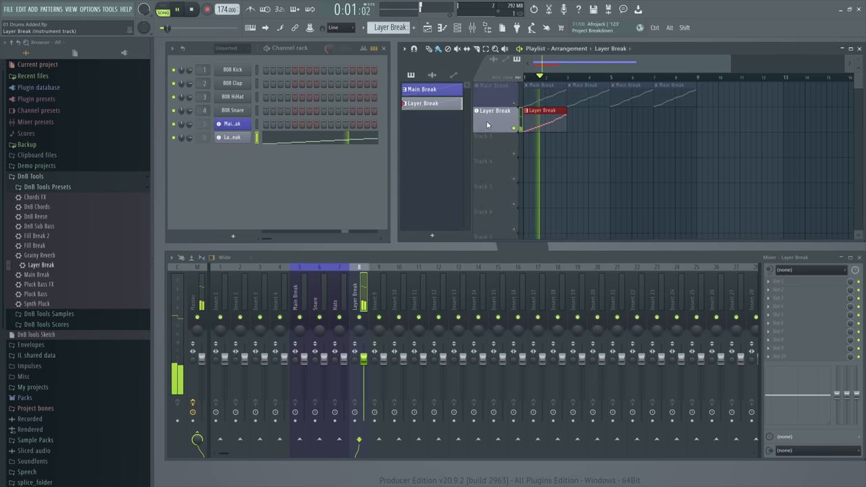
click(500, 126)
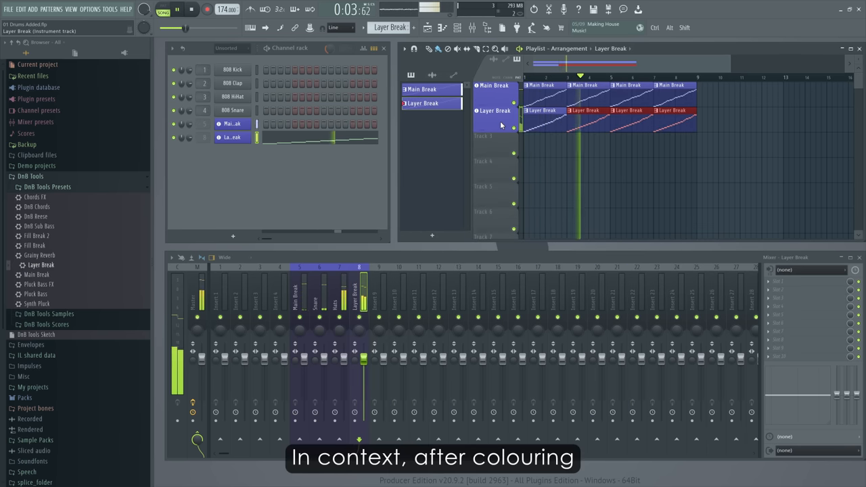
click(104, 314)
key(space)
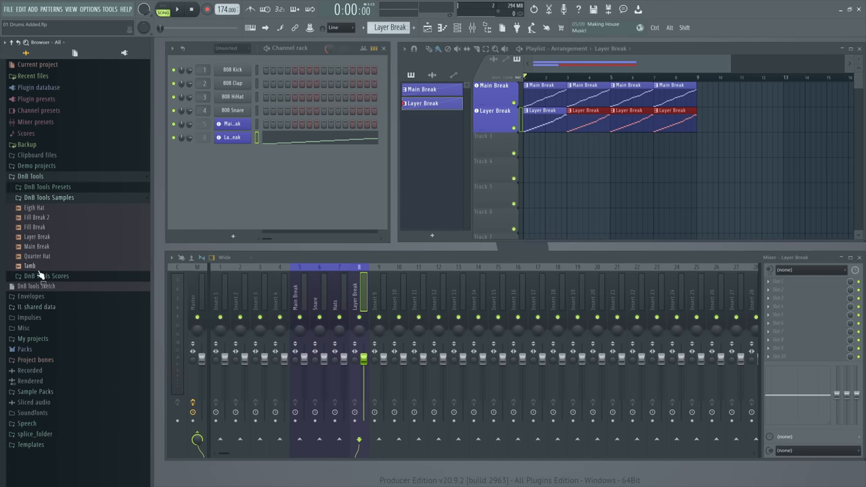
- Add the Tamb sample on Track 3 and fill its channel every 4 steps
drag(37, 268, 486, 143)
click(472, 271)
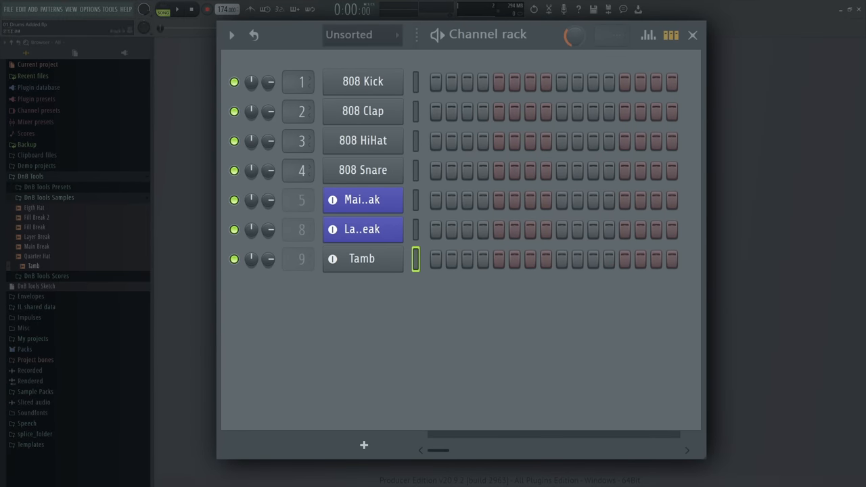
right_click(375, 264)
click(625, 330)
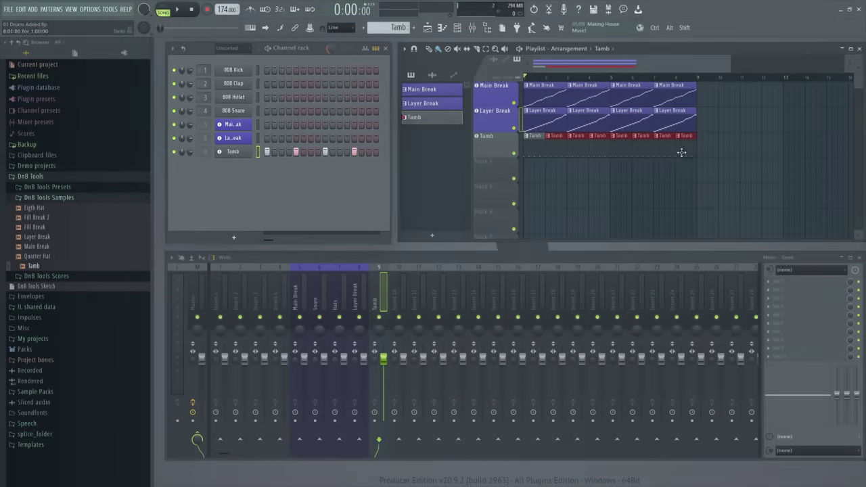
- Add Quarter Hat with clips repeated across the bars, then drop Eigth Hat into the playlist
drag(37, 256, 498, 172)
right_click(226, 166)
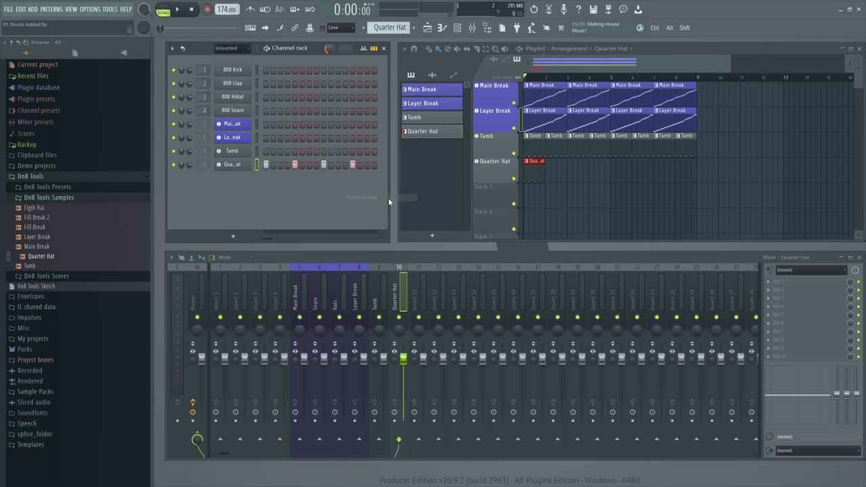
drag(551, 162, 688, 163)
click(50, 209)
drag(49, 211, 488, 195)
- Confirm the Eigth Hat channel and fill it every 2 steps
key(Return)
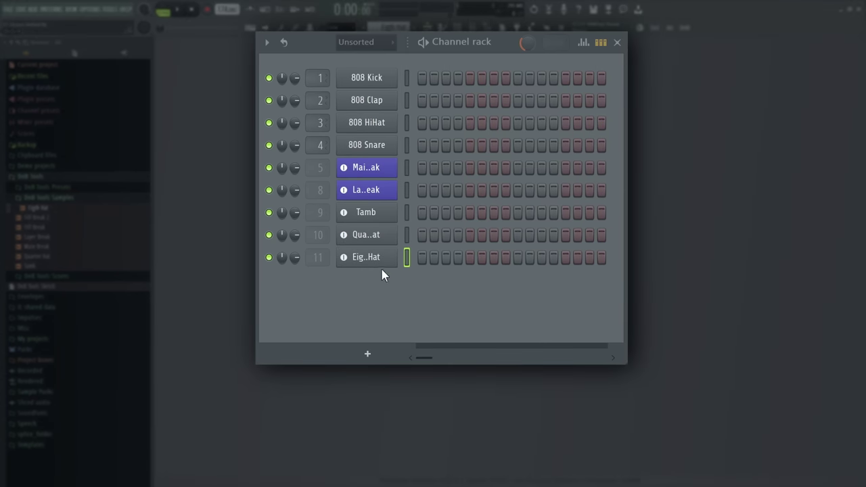
right_click(381, 269)
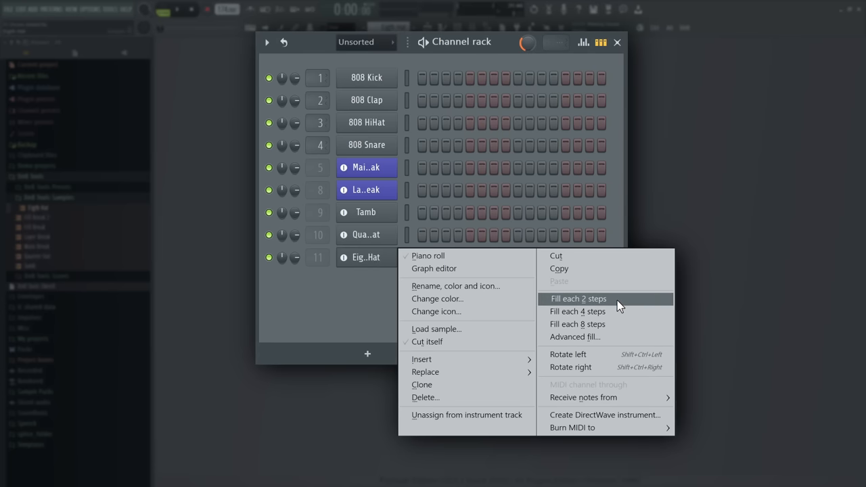
click(617, 299)
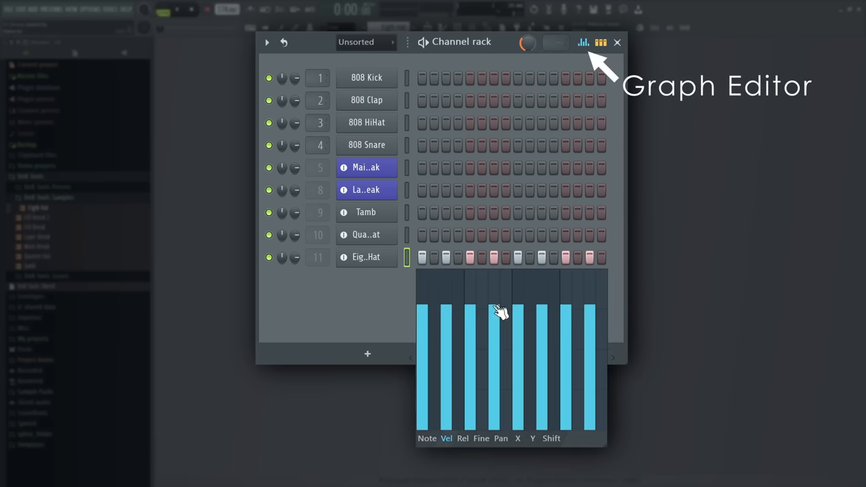
- Lower the velocity of the second, fourth, sixth and eighth hat hits in the graph editor
click(447, 330)
click(494, 332)
click(541, 333)
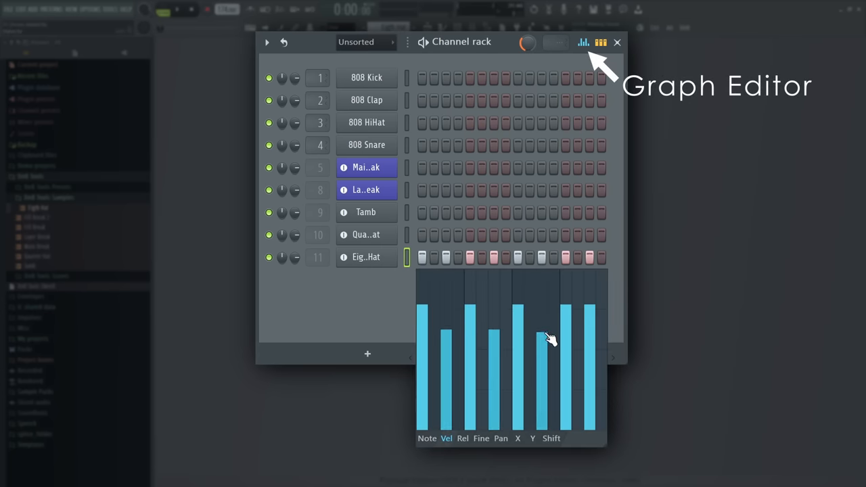
click(589, 337)
click(387, 314)
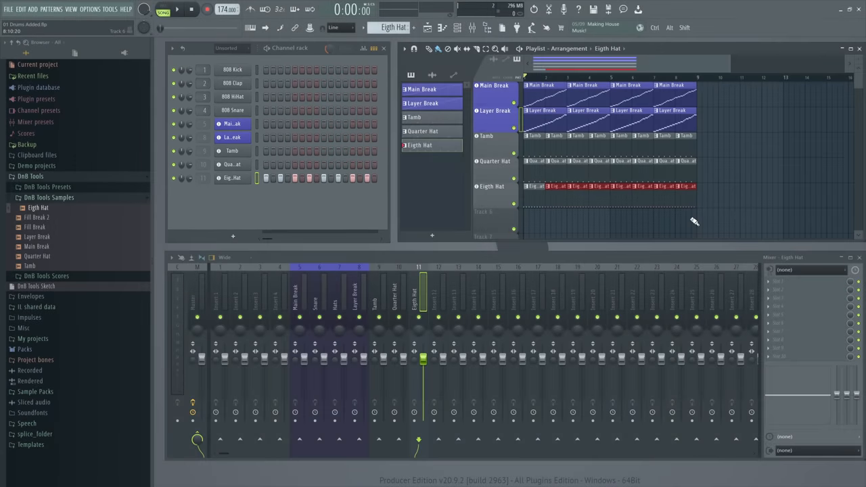
- Play the drum arrangement, then select mixer inserts 8–11 and the Eigth Hat insert
key(space)
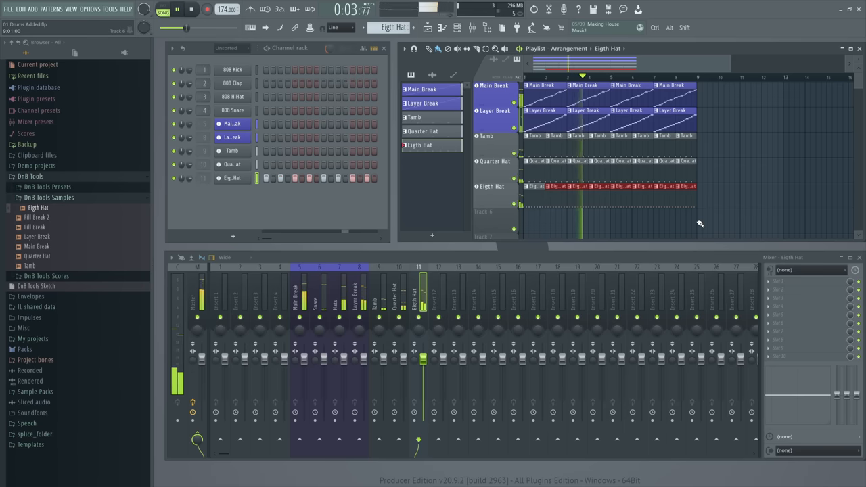
key(space)
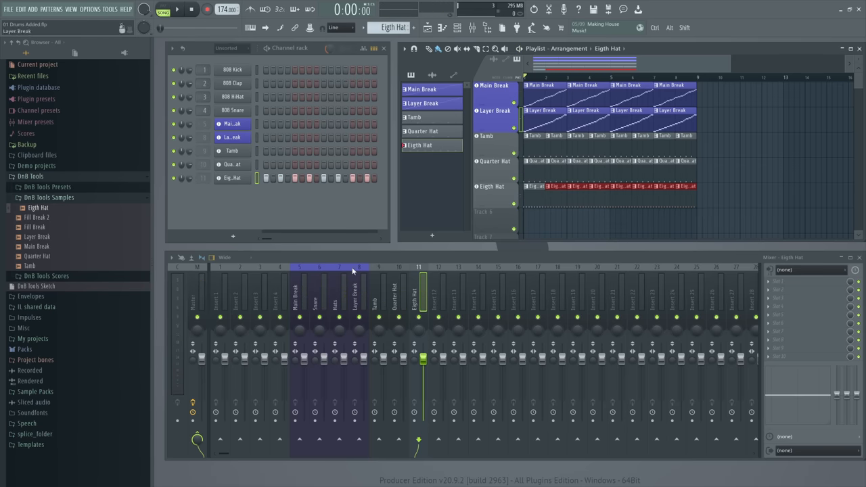
drag(359, 291, 416, 290)
click(415, 290)
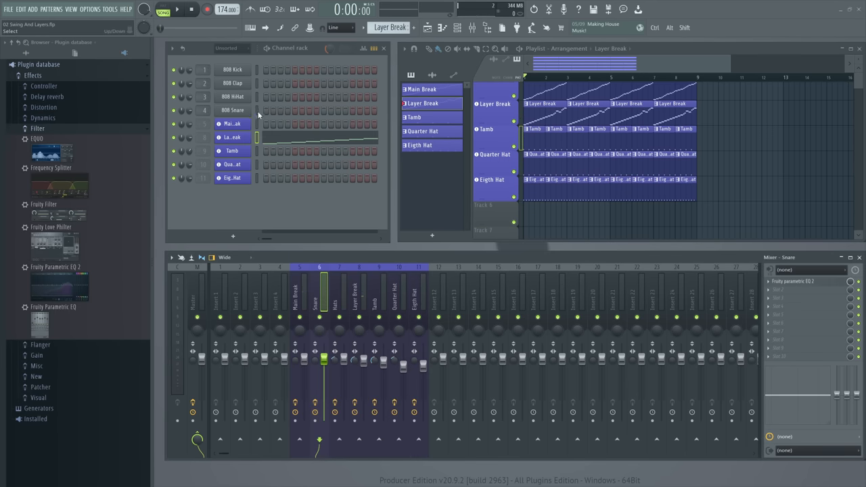
- Delete the four 808 channels from the channel rack
drag(257, 111, 257, 69)
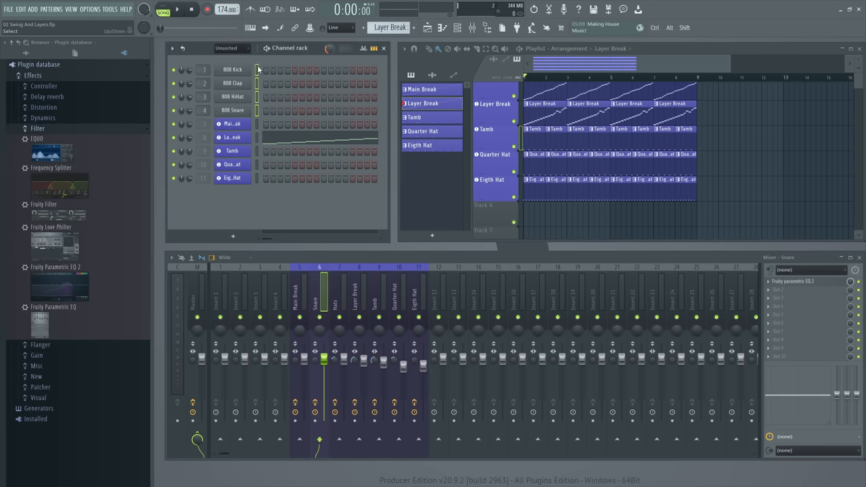
key(Delete)
key(Return)
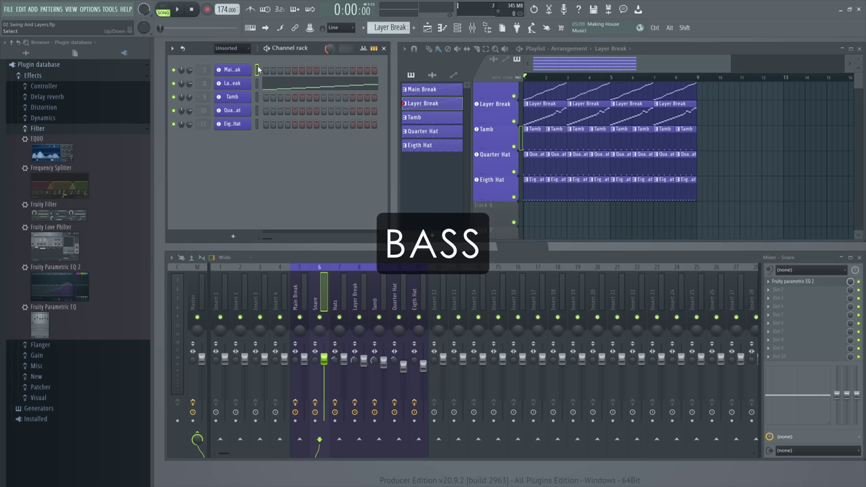
- Add the DnB Sub Bass preset from DnB Tools Presets onto Track 7
click(26, 53)
click(48, 187)
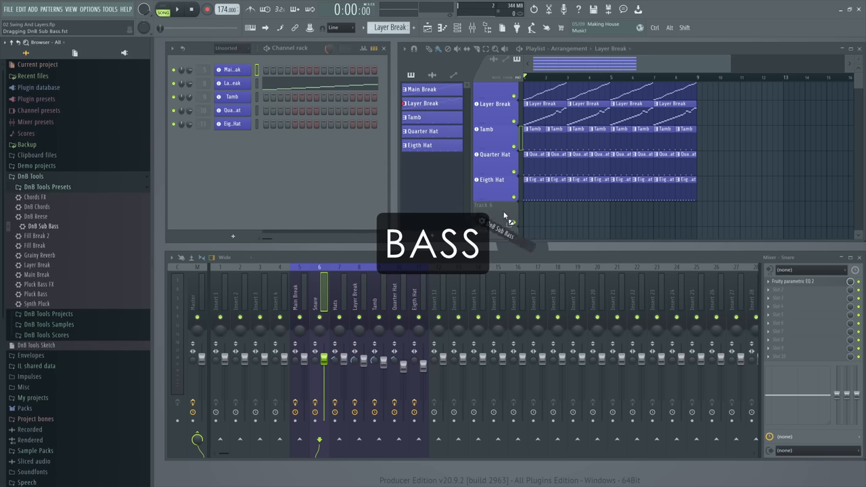
drag(40, 228, 495, 217)
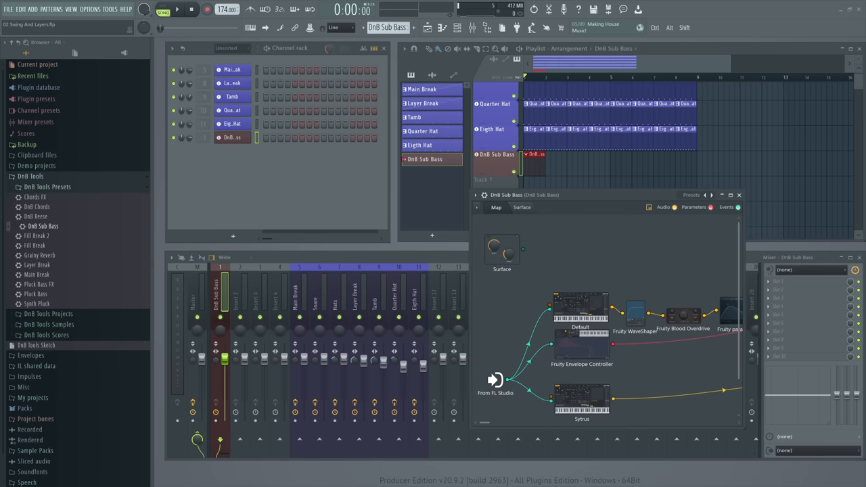
- Play F3, G#3, C4 and D#3 notes on the sub bass from the keyboard
key(v)
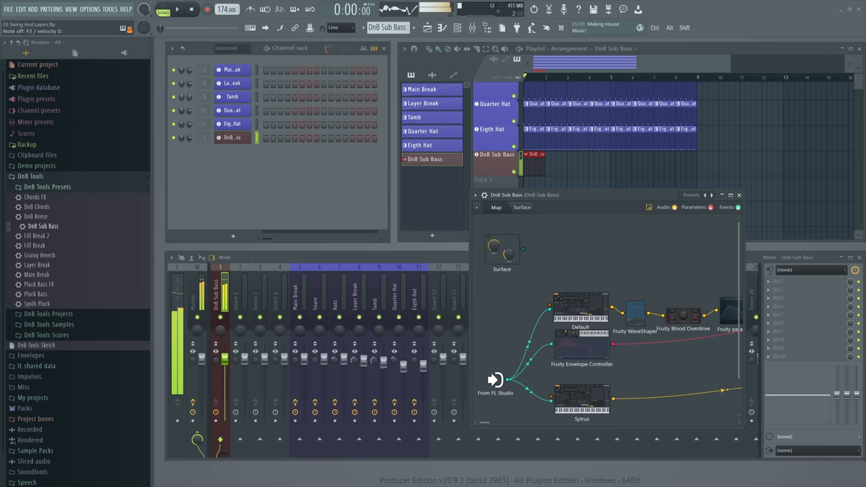
key(h)
key(comma)
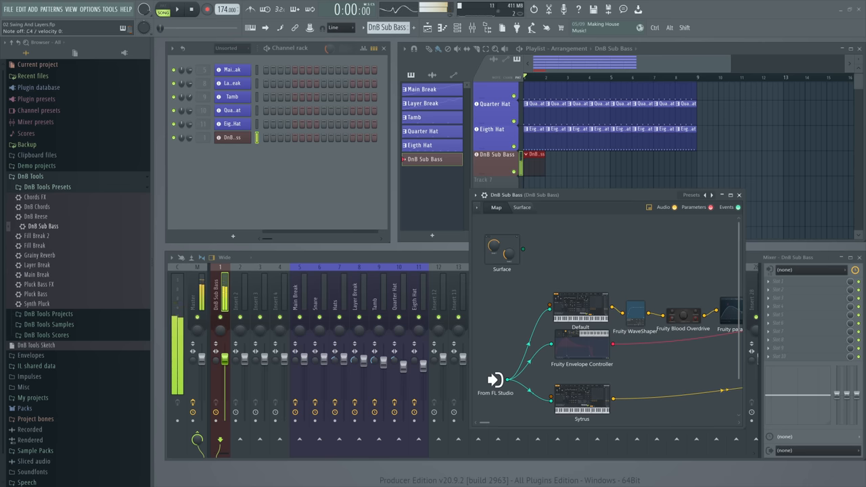
key(d)
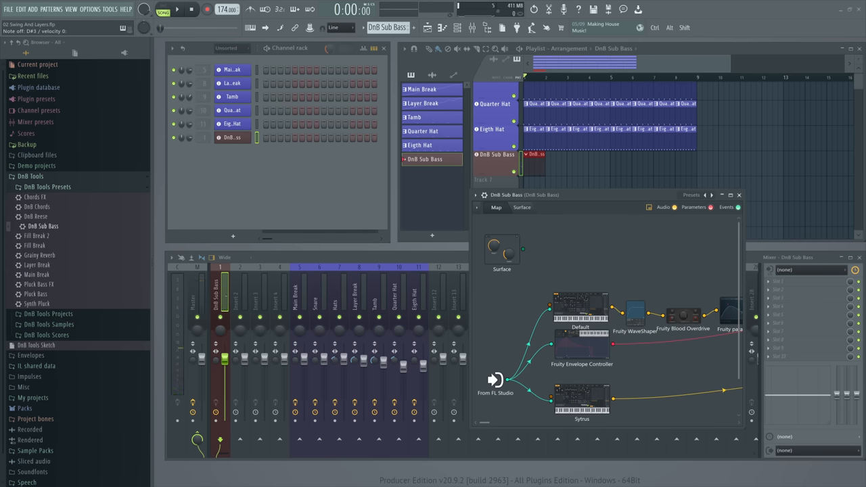
- Set recording to notes and automation with the prompt suppressed, then bring up the recording filter options
click(742, 199)
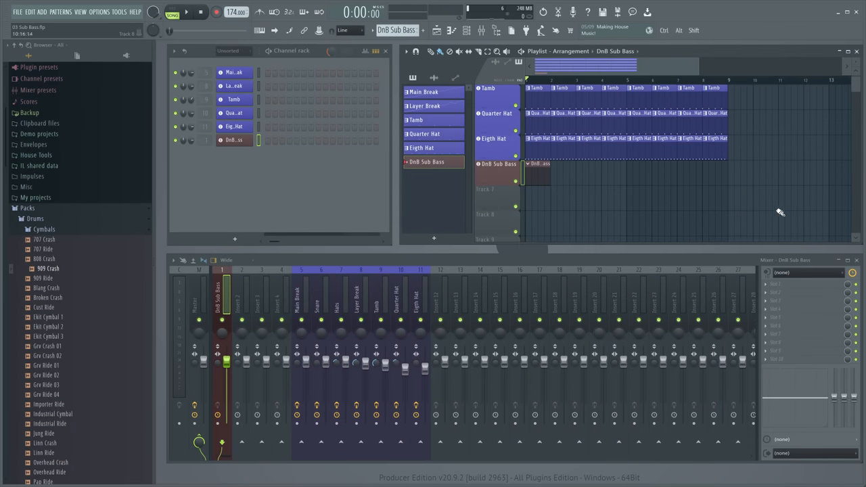
click(216, 13)
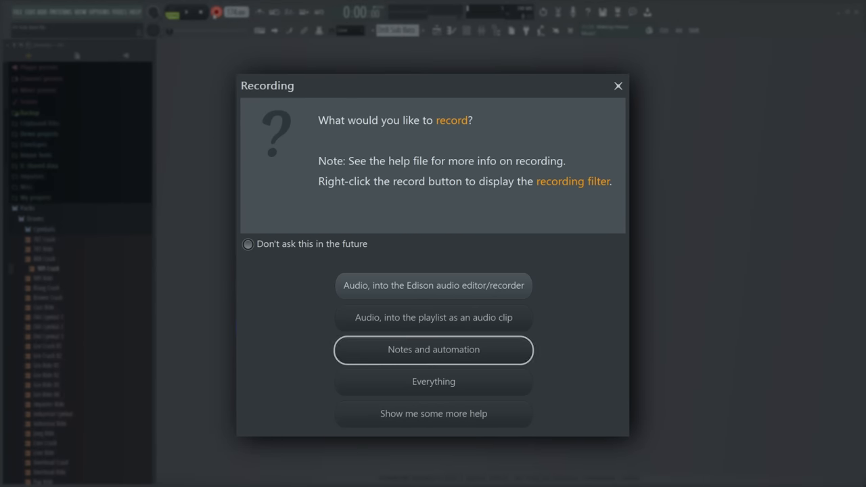
click(248, 244)
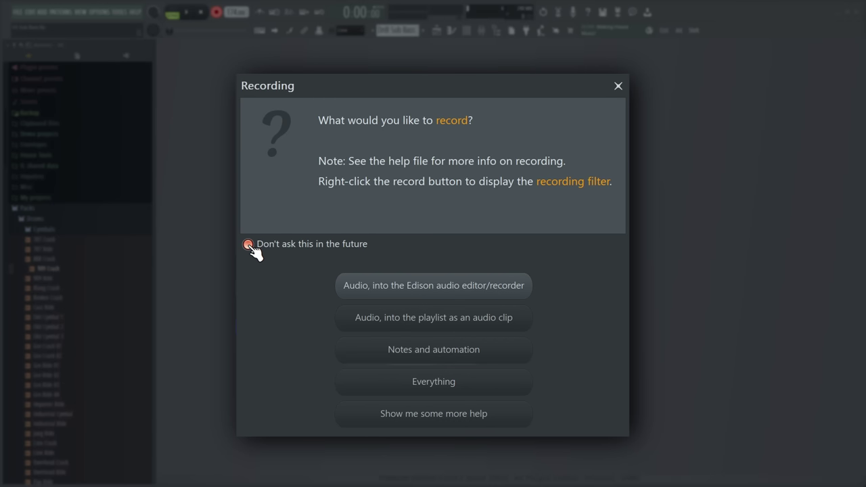
click(357, 350)
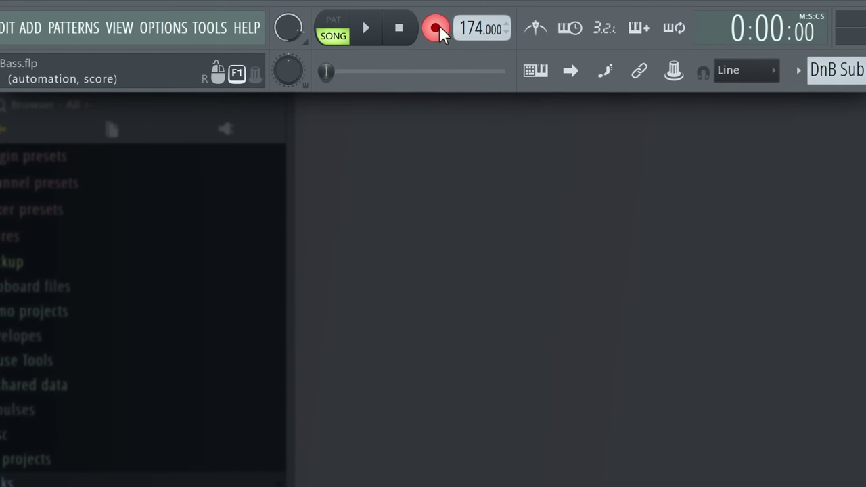
right_click(439, 25)
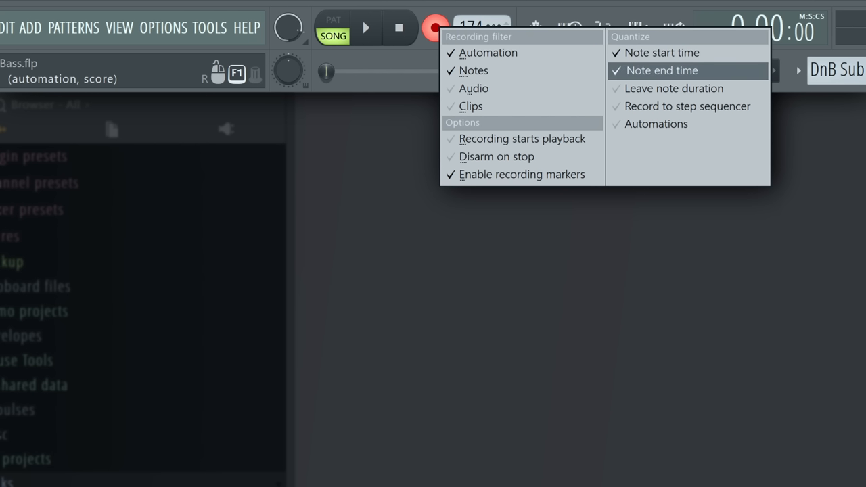
- Enable the metronome precount and run a quick play/stop test pass
click(660, 70)
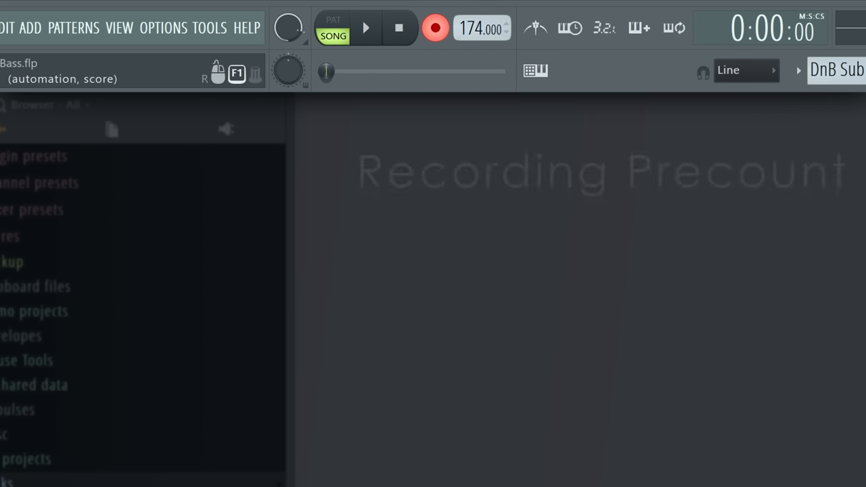
click(606, 31)
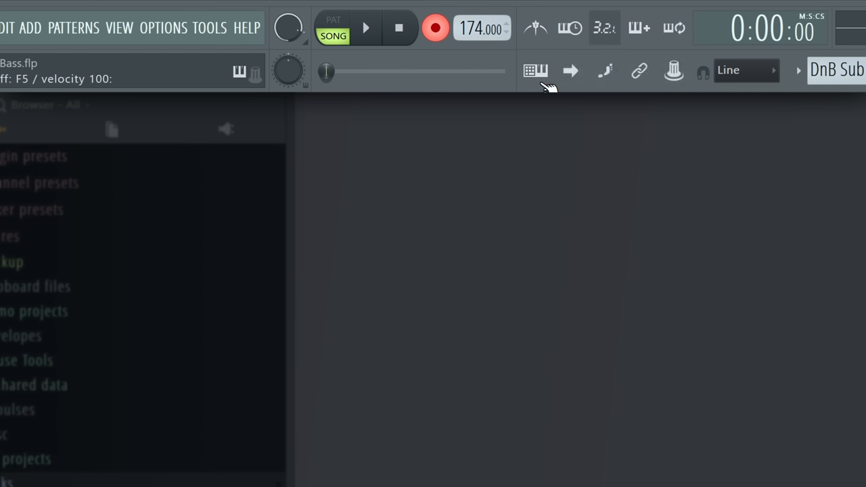
right_click(441, 28)
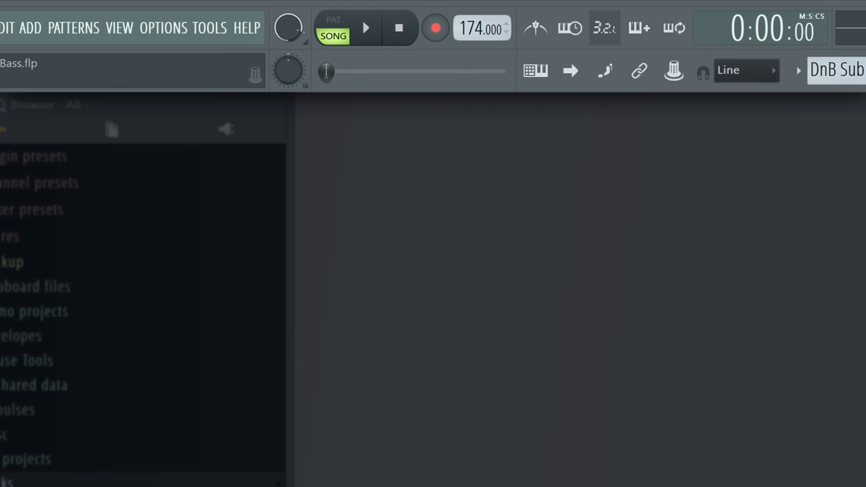
key(space)
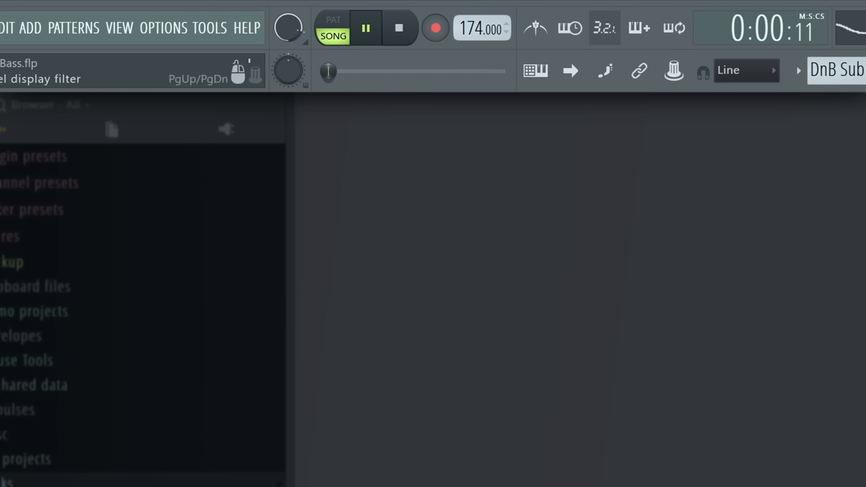
key(space)
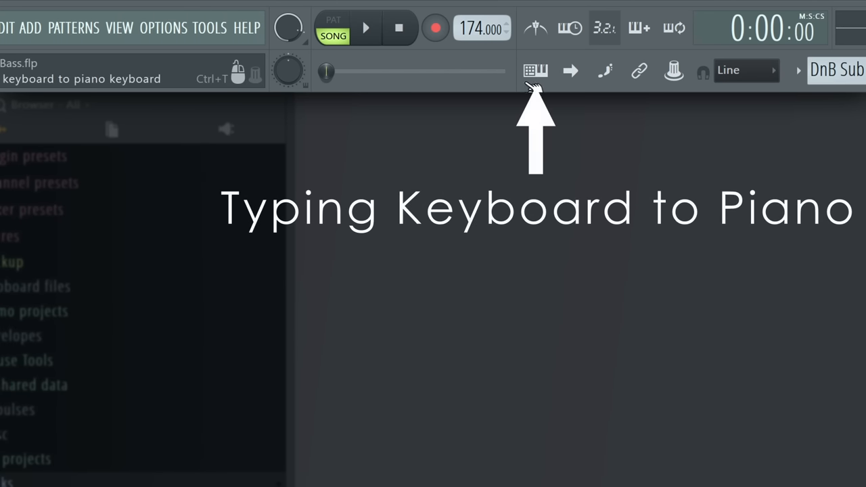
- Map the typing keyboard to piano and play a test note on DnB Sub Bass
click(534, 74)
key(v)
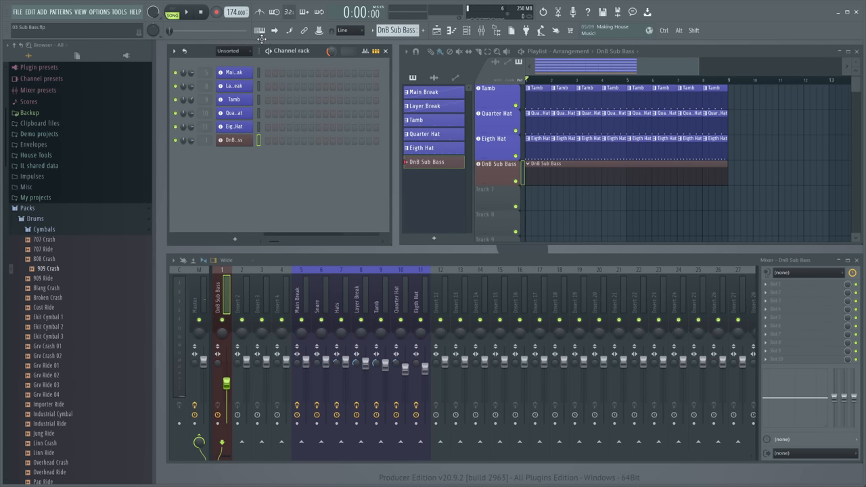
- Record the DnB Sub Bass line from the typing keyboard across bars 1–8
key(space)
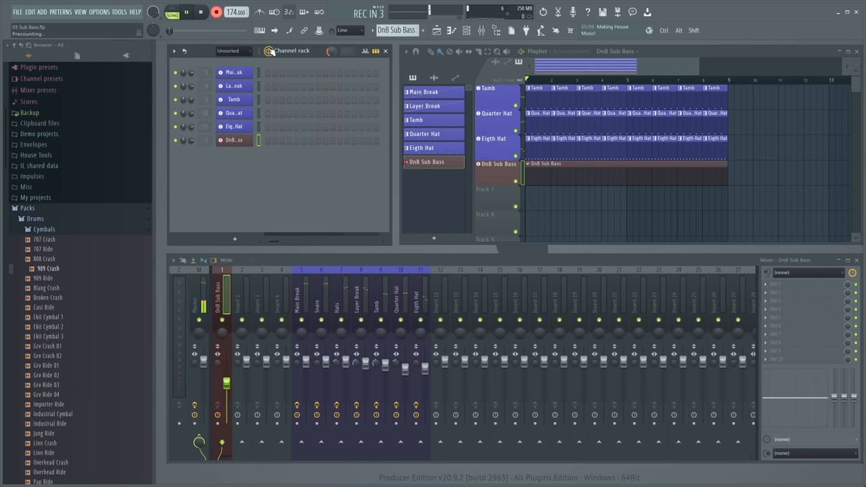
key(v)
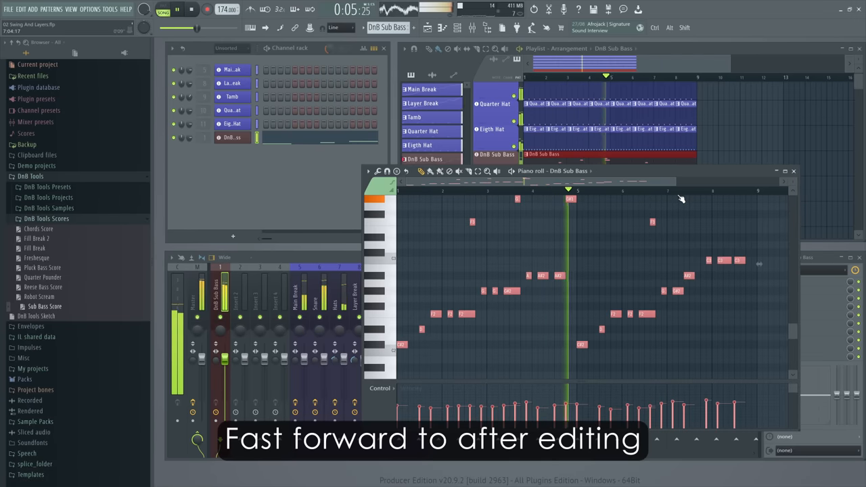
scroll(690, 216, up, 3)
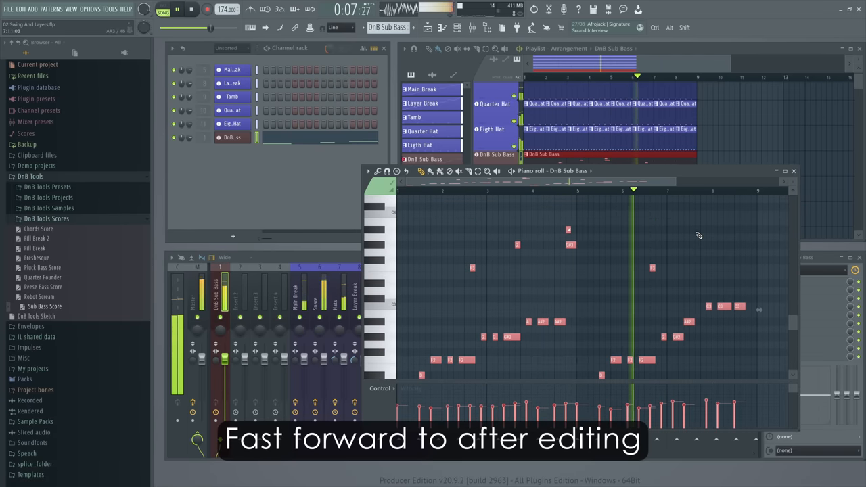
scroll(698, 235, down, 2)
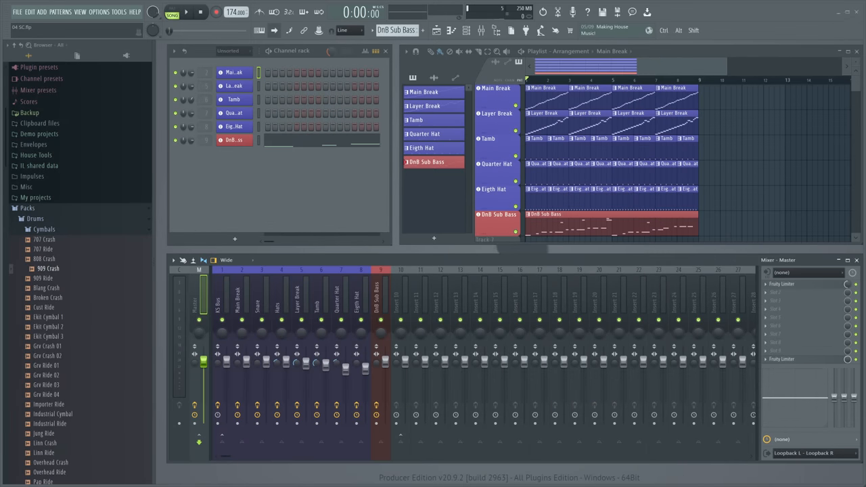
- Move empty Insert 10 to mixer slot 1 and load the SC Trig mixer state onto it
click(407, 299)
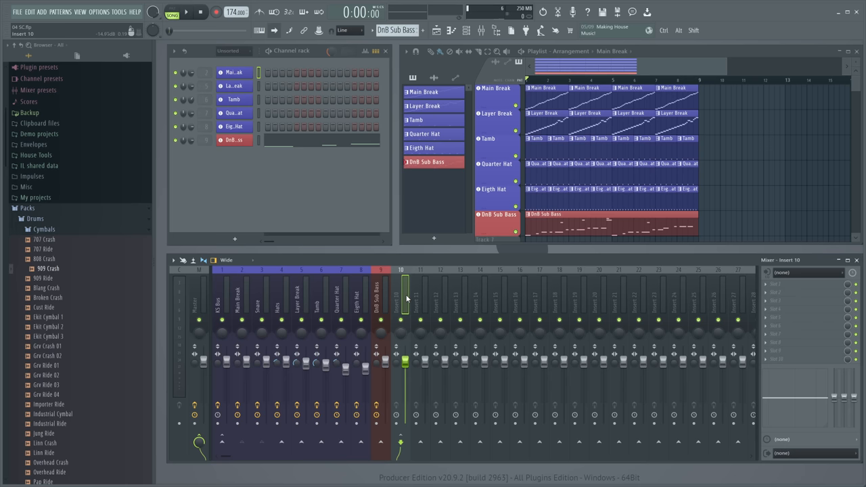
key(alt+Left)
key(alt+Left)
key(alt+Left)
key(alt+Left)
key(alt+Left)
key(alt+Left)
key(alt+Left)
key(alt+Left)
key(alt+Left)
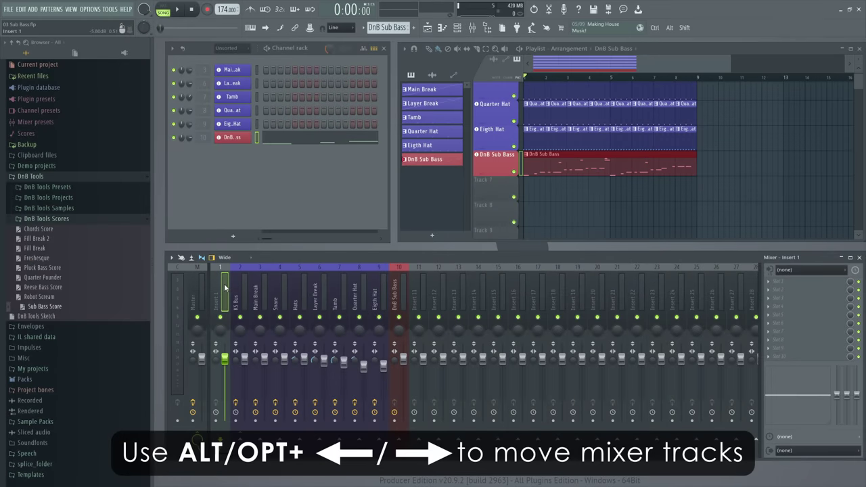
right_click(225, 288)
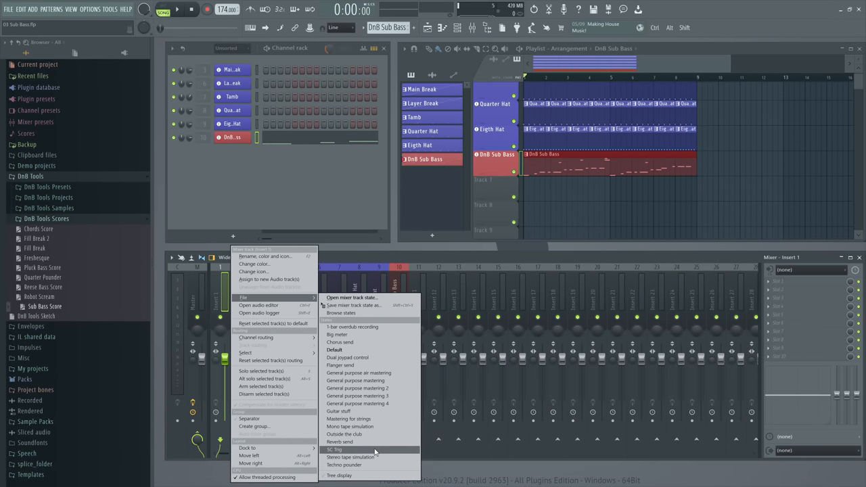
click(376, 451)
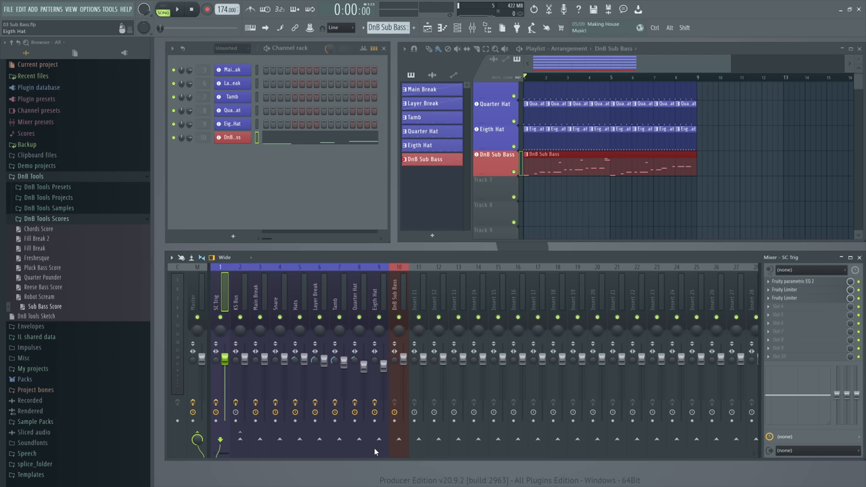
- Remove SC Trig's Master send and route Snare into SC Trig
click(198, 439)
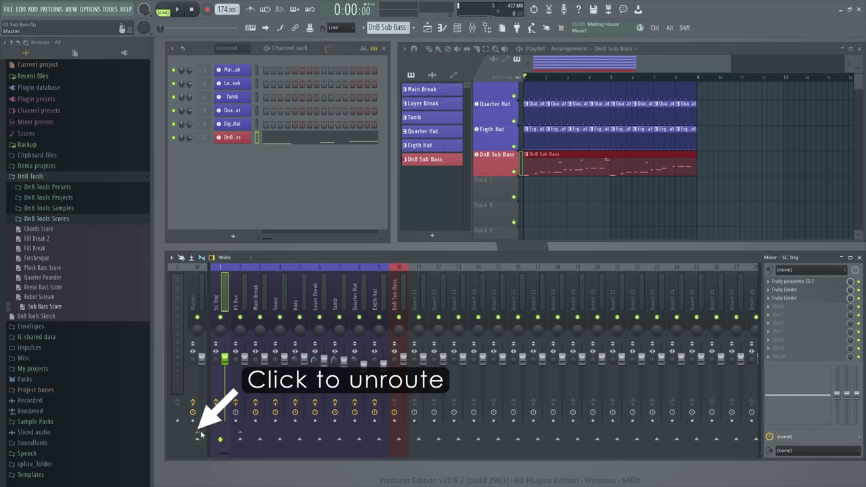
click(260, 301)
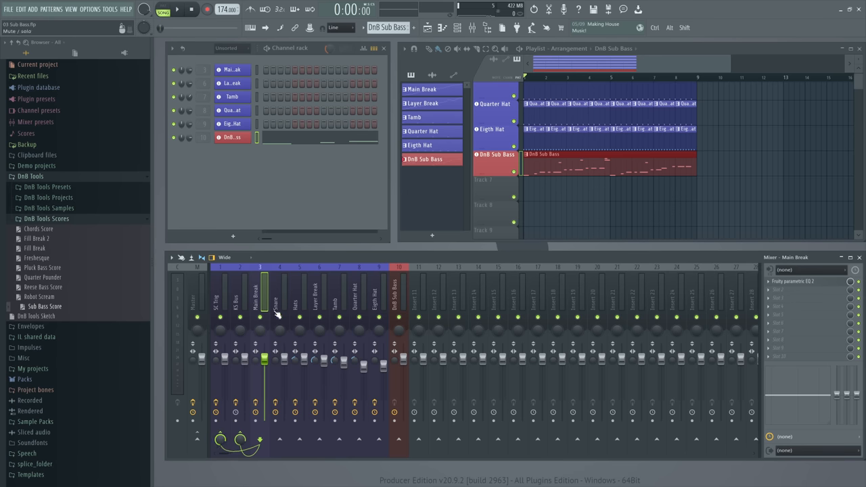
click(277, 301)
click(220, 440)
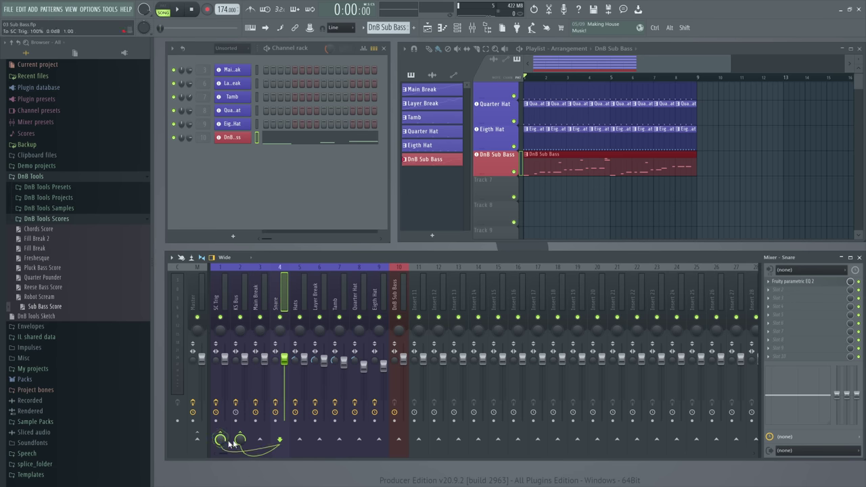
- Sidechain SC Trig into DnB Sub Bass and bring up its plugin picker
click(223, 283)
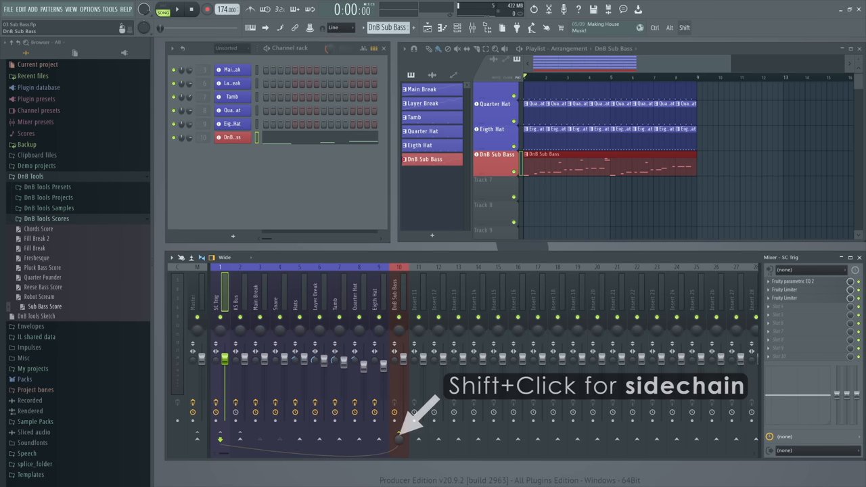
shift+click(400, 441)
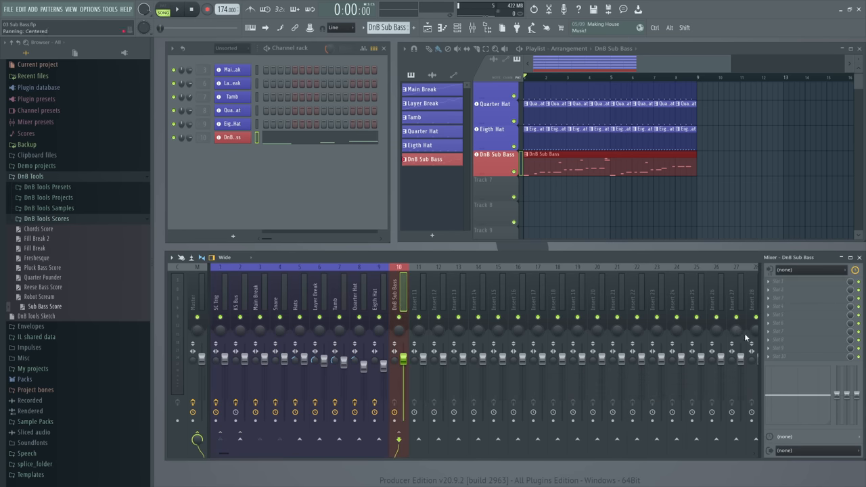
key(F8)
- Load Fruity Limiter onto DnB Sub Bass and start playback
drag(778, 178, 778, 357)
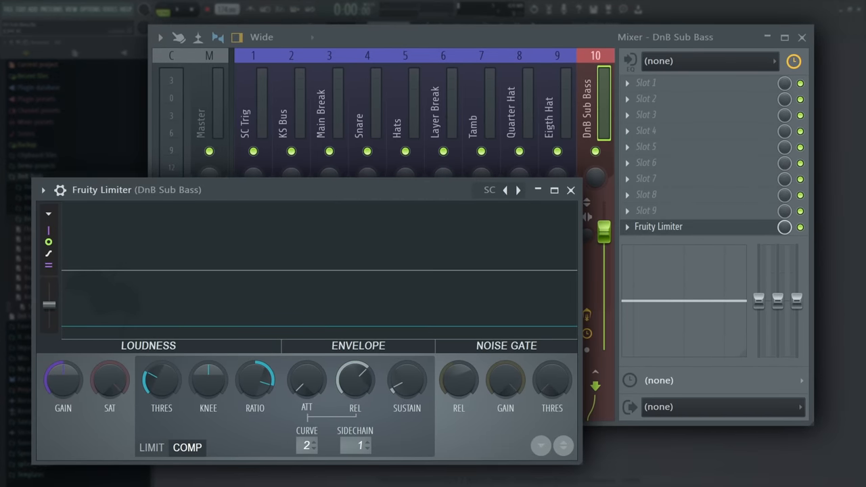
key(space)
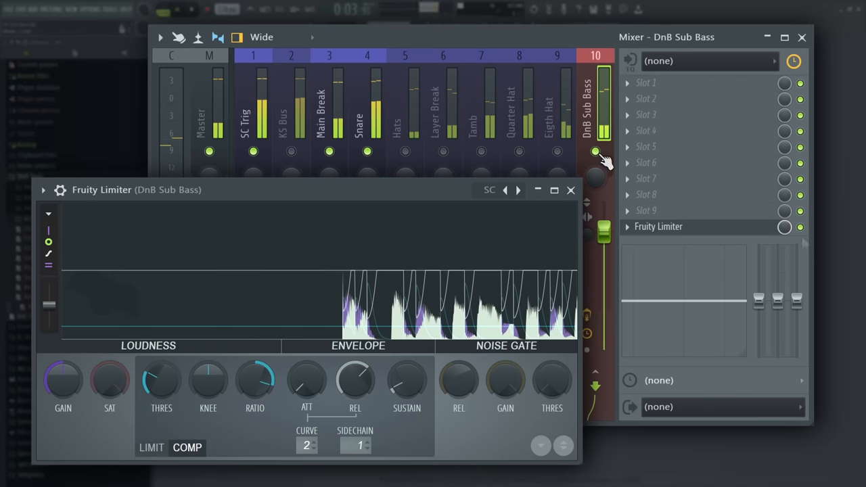
- A/B the sidechain ducking by bypassing and re-enabling the limiter twice
click(801, 227)
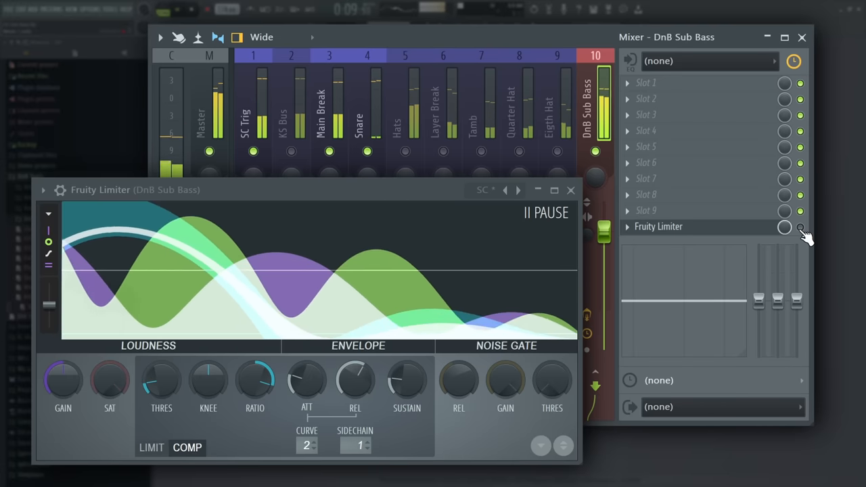
click(801, 229)
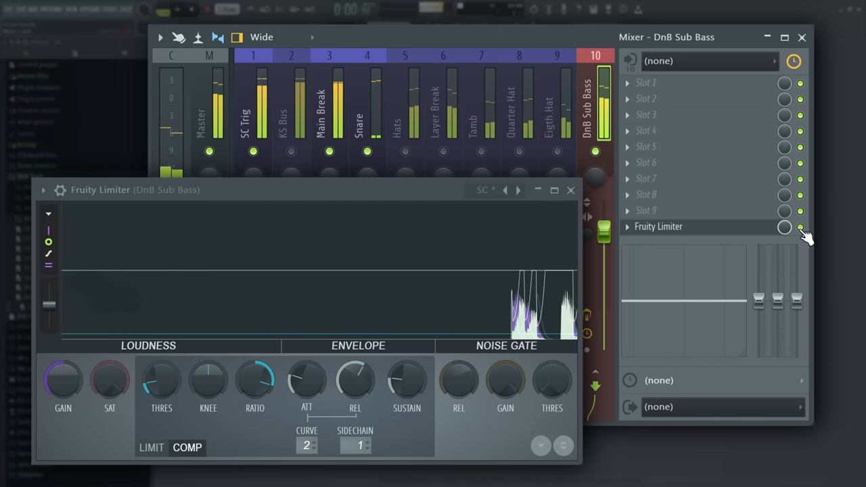
click(802, 229)
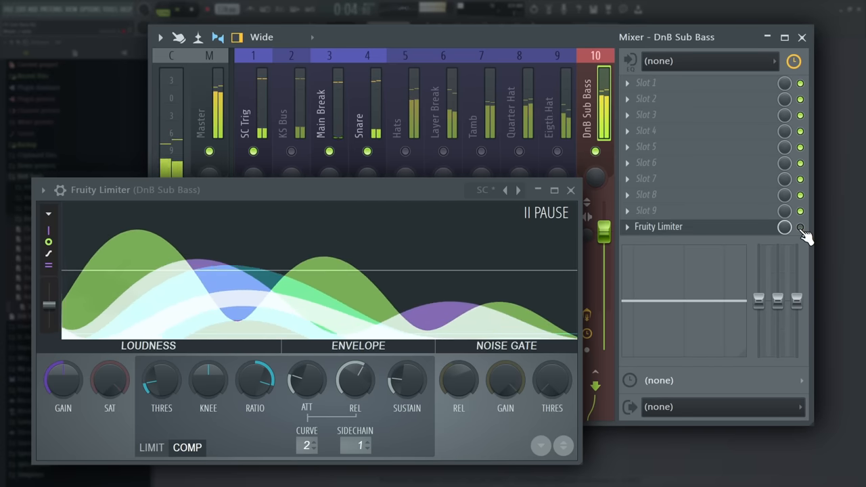
click(802, 229)
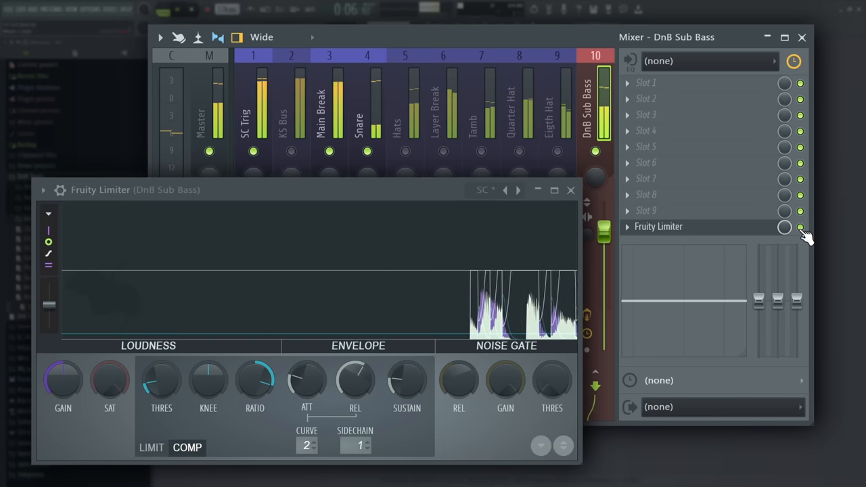
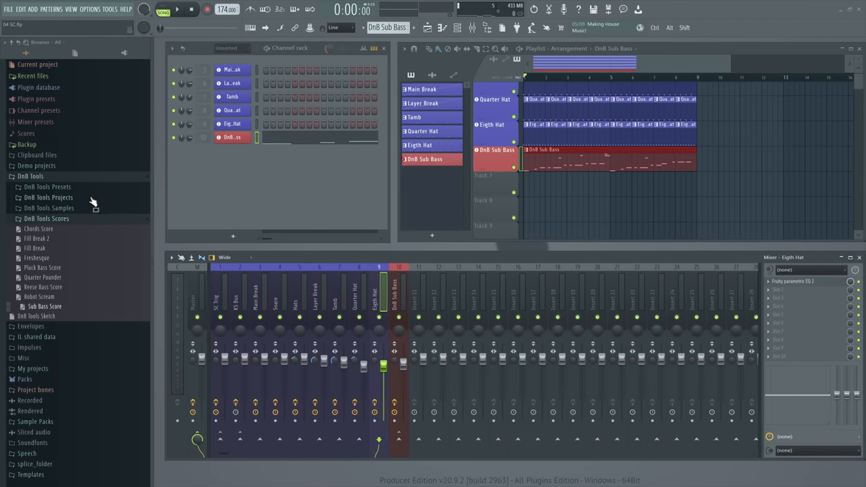
- Add the DnB Chords preset from DnB Tools Presets as a new track and record the chord part
click(93, 188)
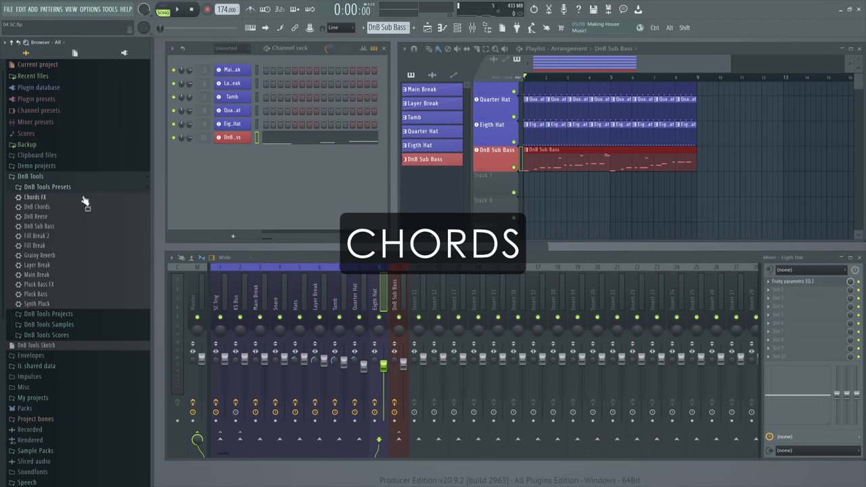
drag(480, 188, 482, 190)
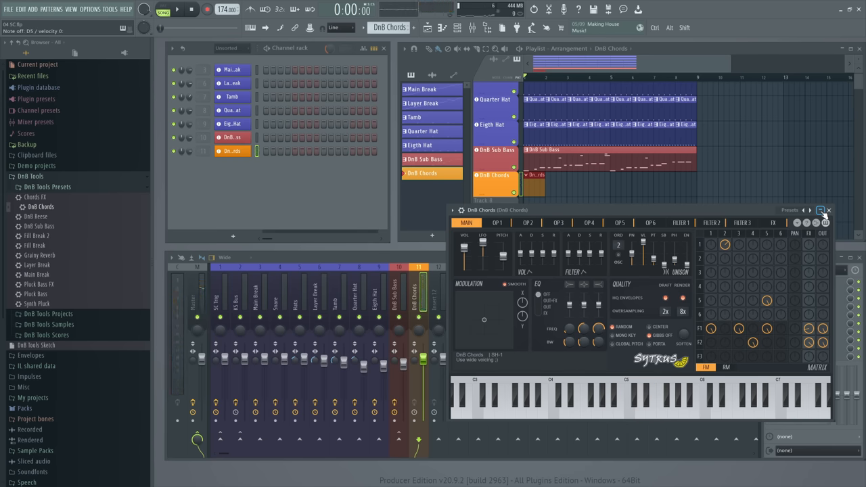
click(827, 211)
key(space)
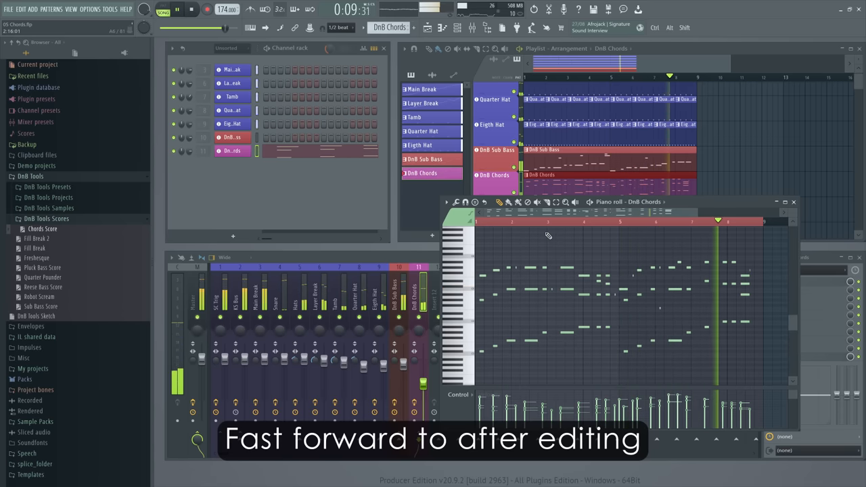
- Stop playback of the eight-bar arrangement
key(space)
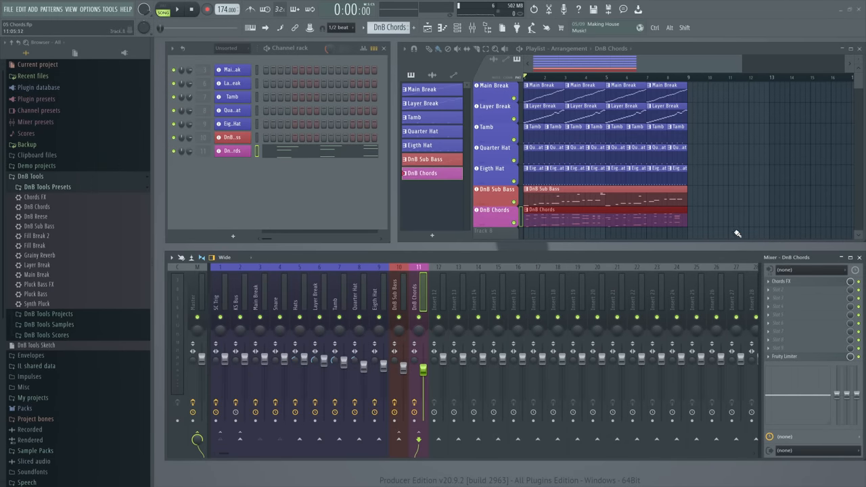
- Select every clip and duplicate the eight-bar section out to 32 bars with Ctrl+B
drag(738, 234, 514, 88)
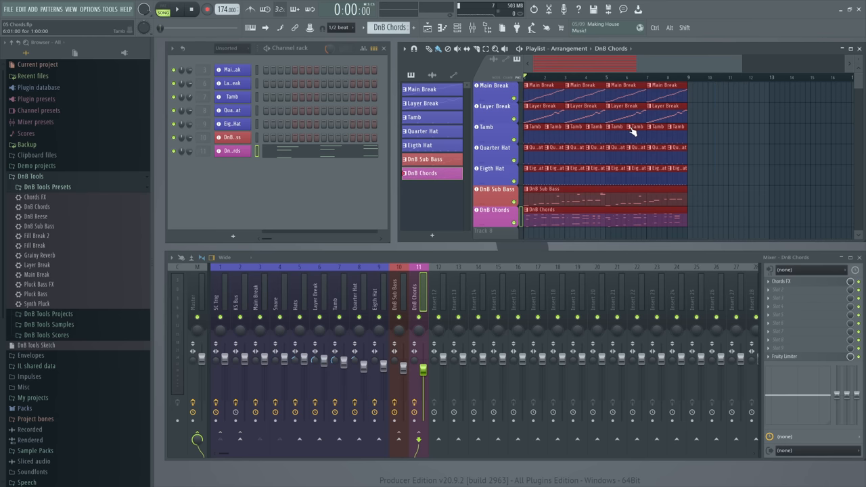
key(ctrl+b)
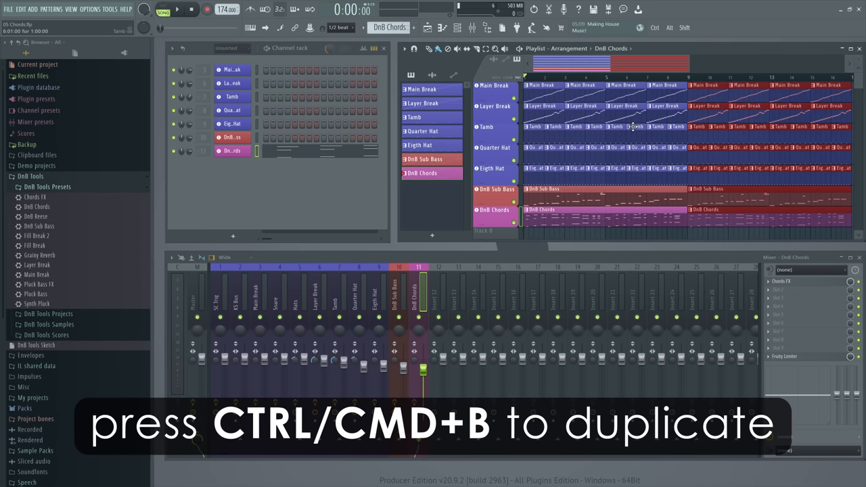
key(ctrl+b)
key(ctrl+b)
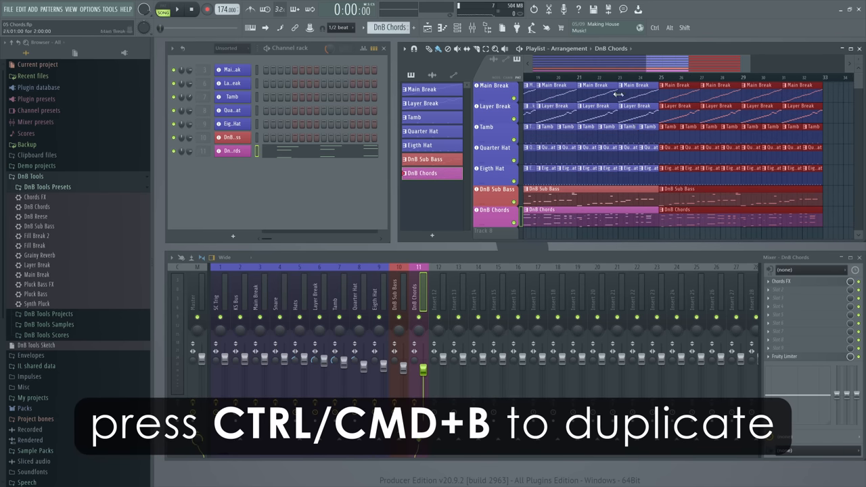
scroll(744, 78, down, 1)
scroll(744, 78, down, 1)
scroll(744, 78, down, 2)
scroll(744, 79, down, 1)
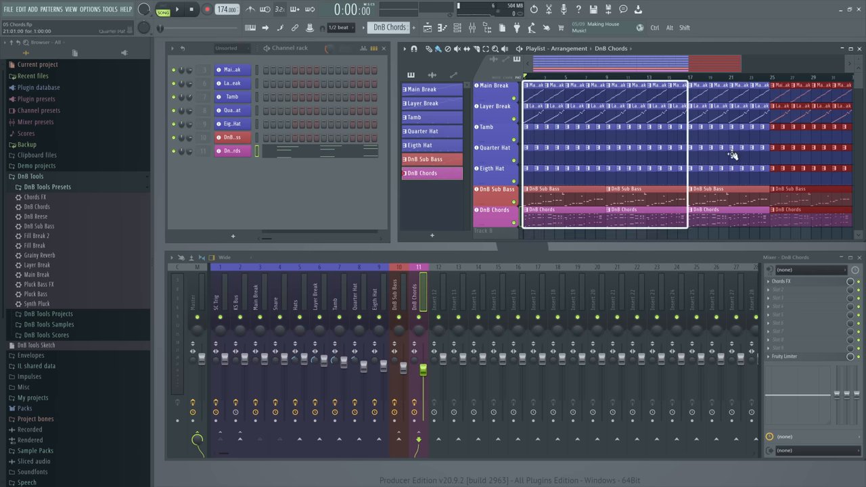
- Delete the chords clip in bars 17–24 and the drum clips just before bar 17, then audition from bar 15
right_click(721, 220)
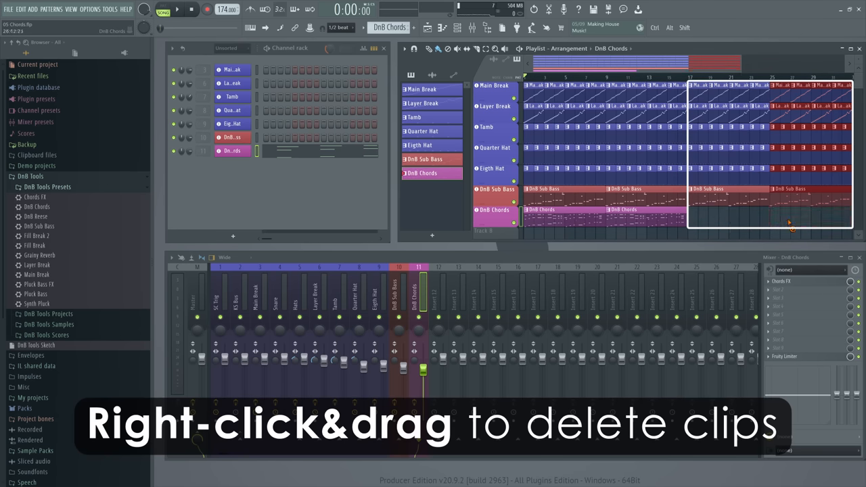
click(682, 95)
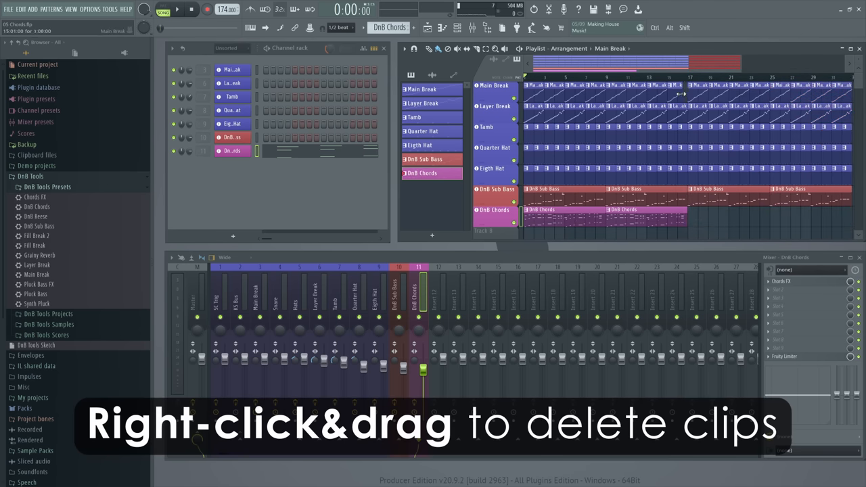
drag(679, 97, 685, 118)
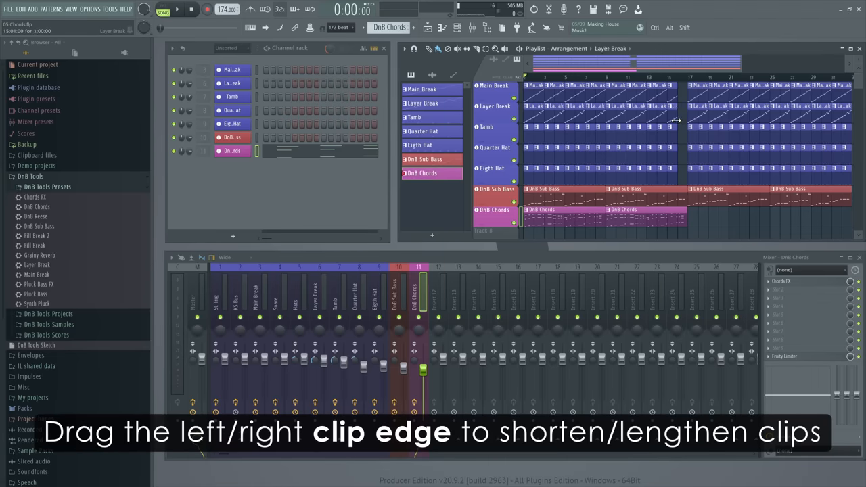
scroll(678, 80, up, 3)
scroll(675, 90, up, 2)
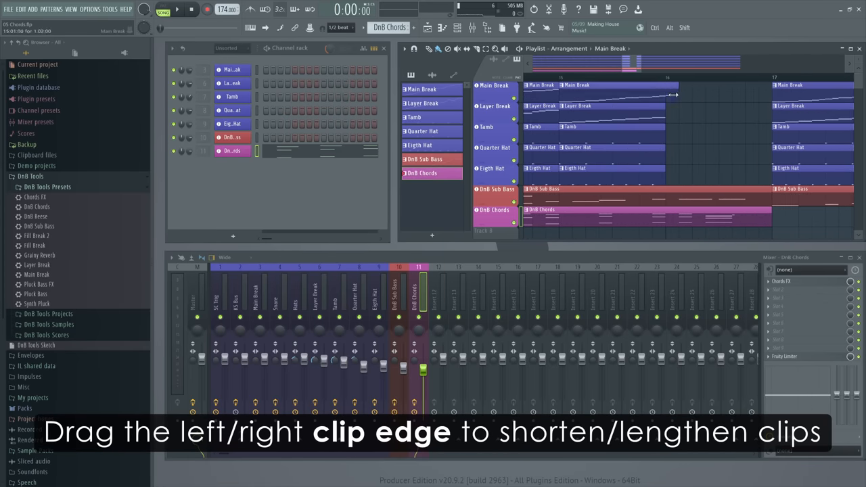
click(571, 79)
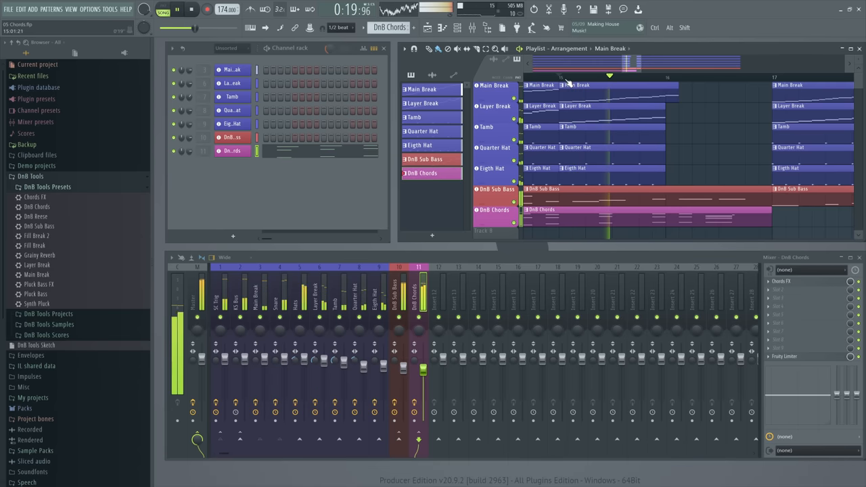
key(space)
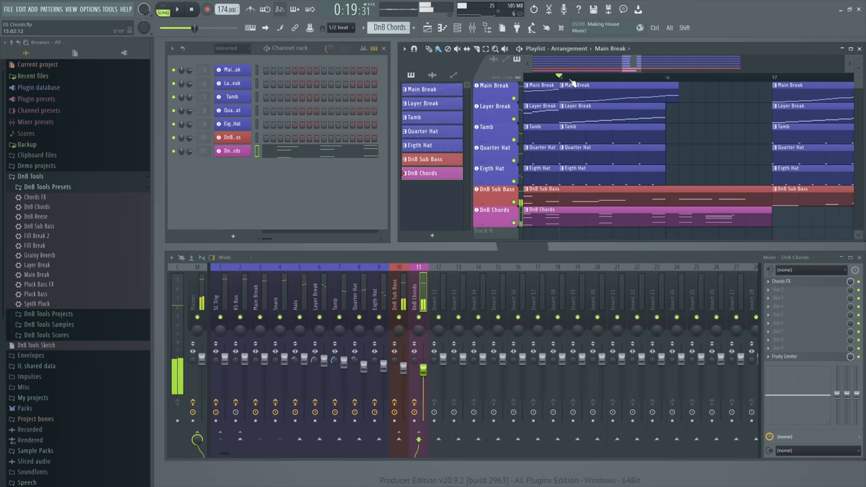
scroll(609, 163, down, 3)
drag(40, 217, 54, 220)
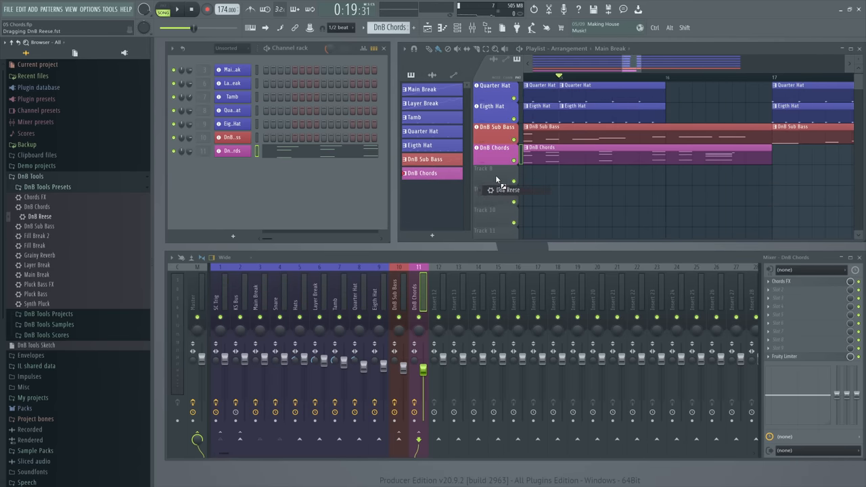
- Add the DnB Reese preset as a new track and place a Reese clip before bar 17
drag(498, 180, 501, 181)
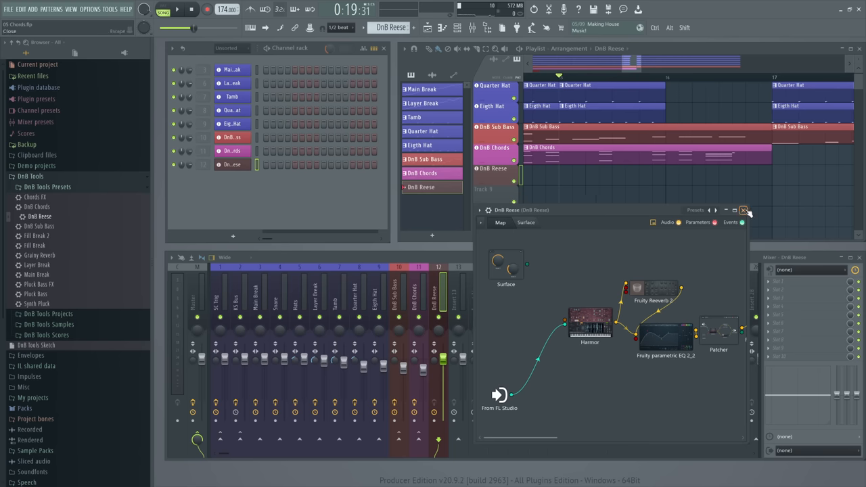
click(744, 210)
click(643, 173)
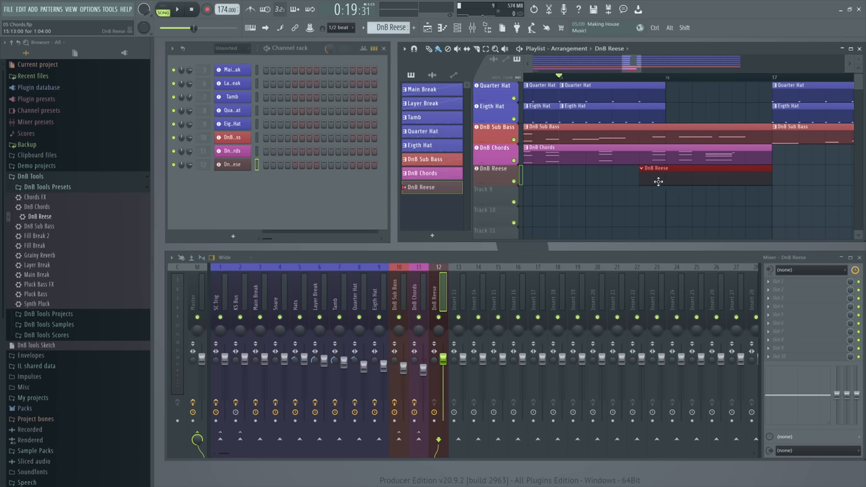
double_click(659, 182)
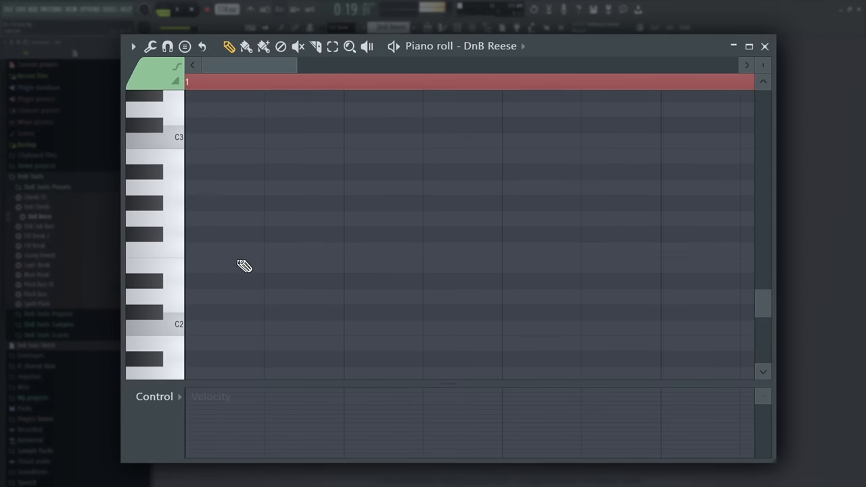
scroll(246, 266, down, 3)
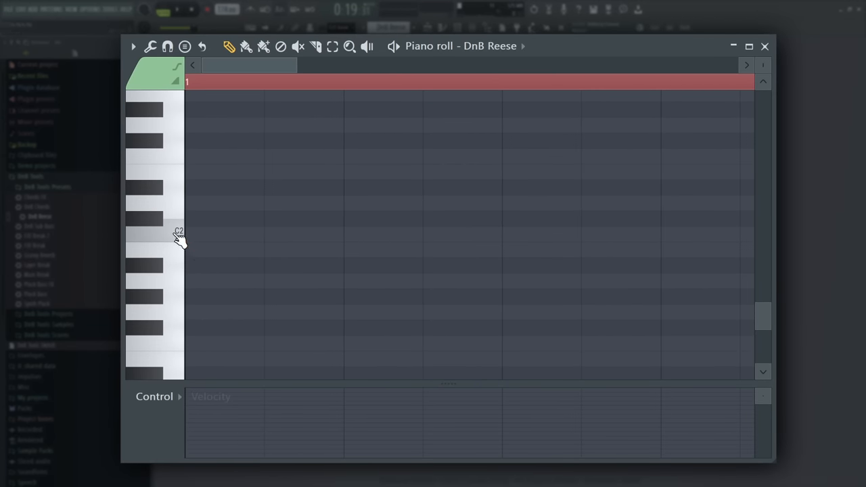
scroll(195, 250, up, 2)
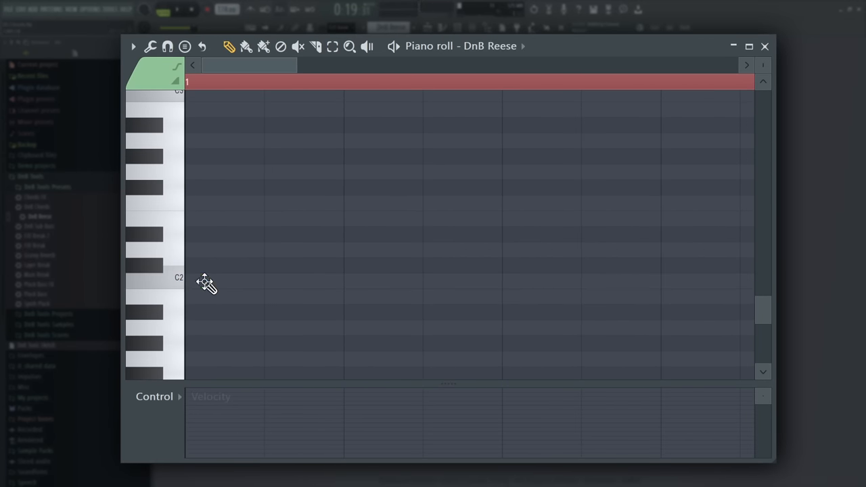
- Draw one long low note in the Reese clip and audition it
click(203, 280)
drag(301, 281, 700, 281)
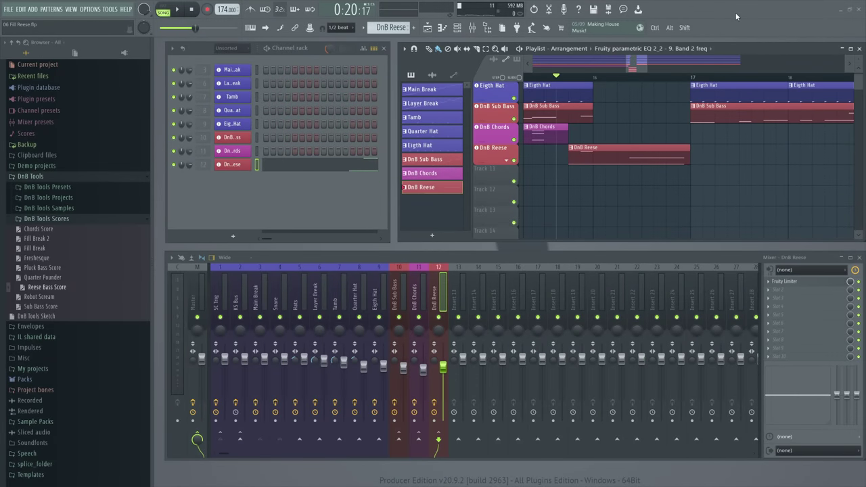
key(space)
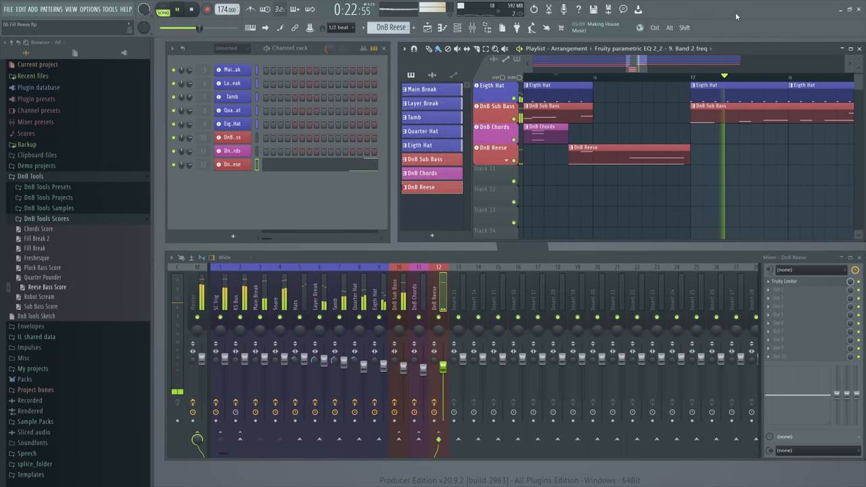
key(space)
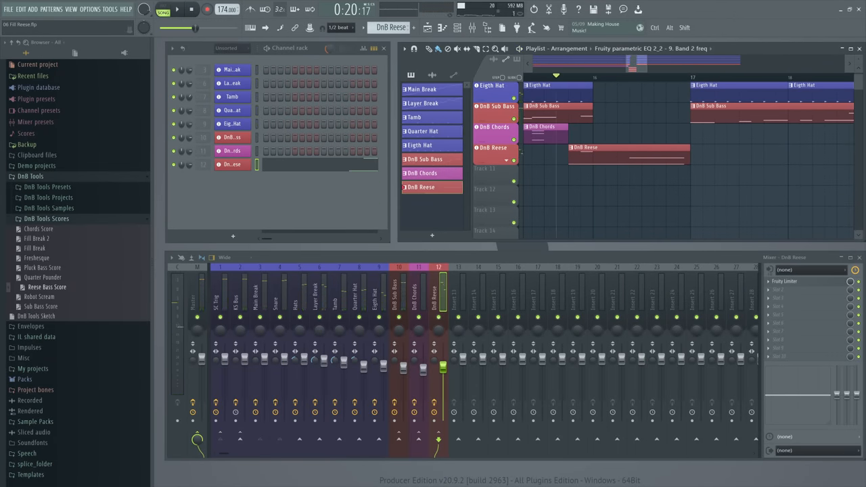
click(47, 187)
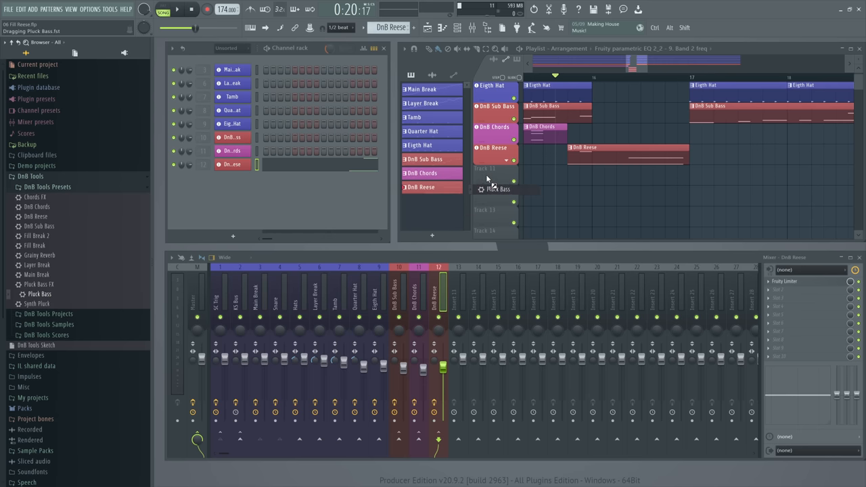
- Add the Pluck Bass preset from DnB Tools Presets as a new track
drag(486, 174, 486, 174)
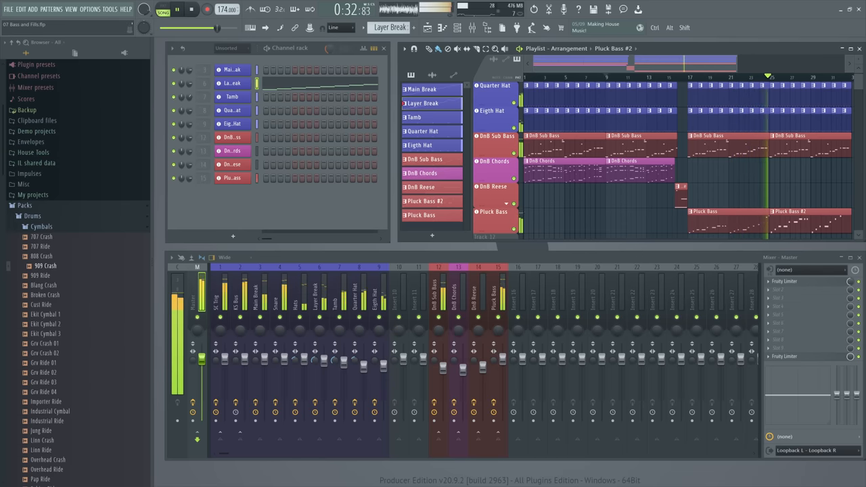
- Insert an empty track above DnB Sub Bass, load the Fill Break preset onto it and preview it in Slicex
key(space)
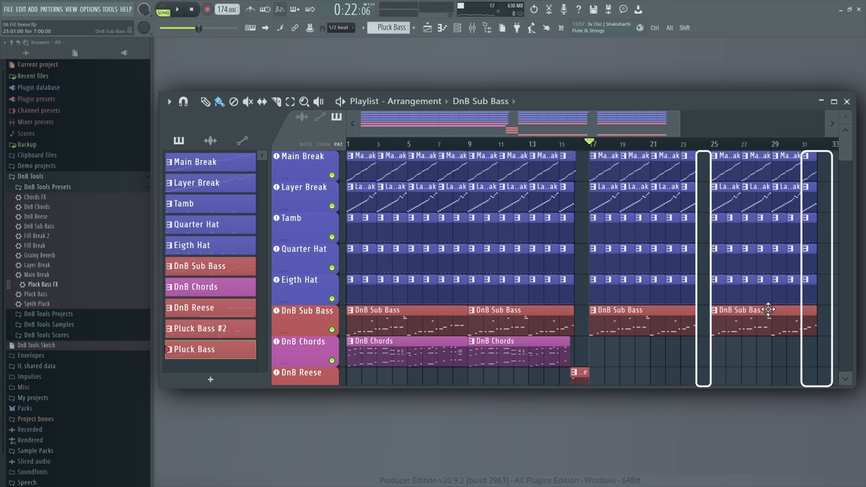
right_click(293, 316)
click(318, 472)
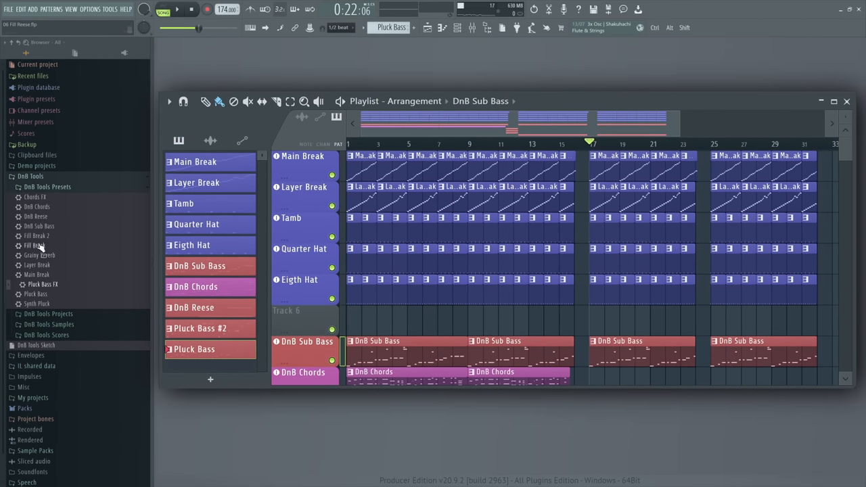
drag(40, 247, 353, 318)
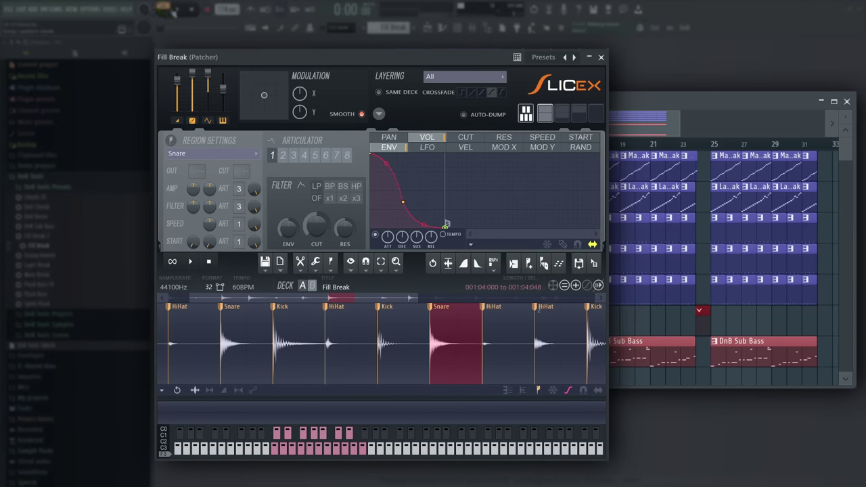
click(175, 12)
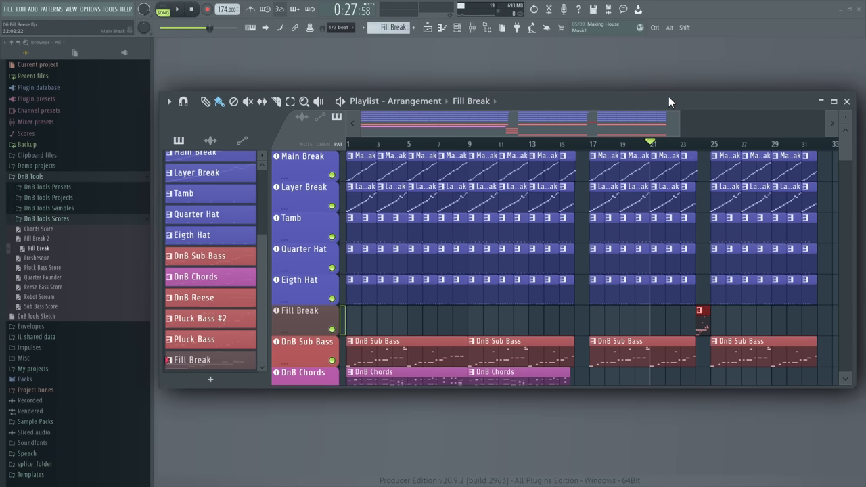
key(space)
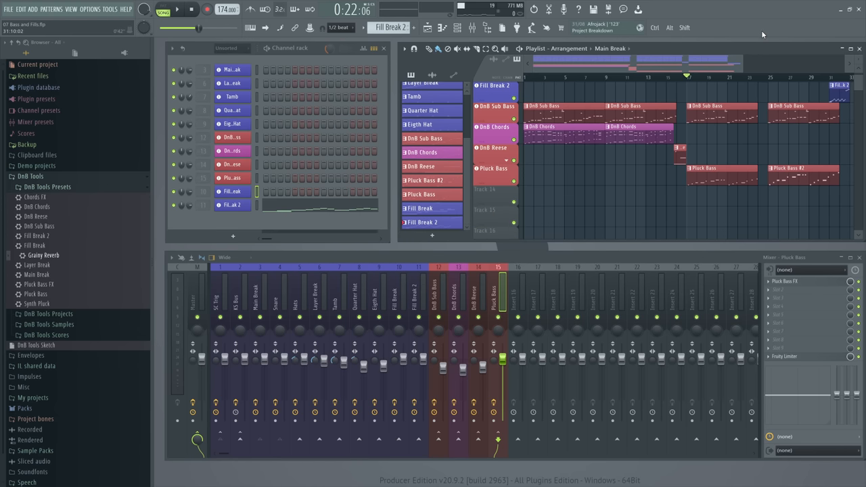
- Load Fruity Reeverb 2 from the plugin picker into an empty Pluck Bass effect slot
key(F8)
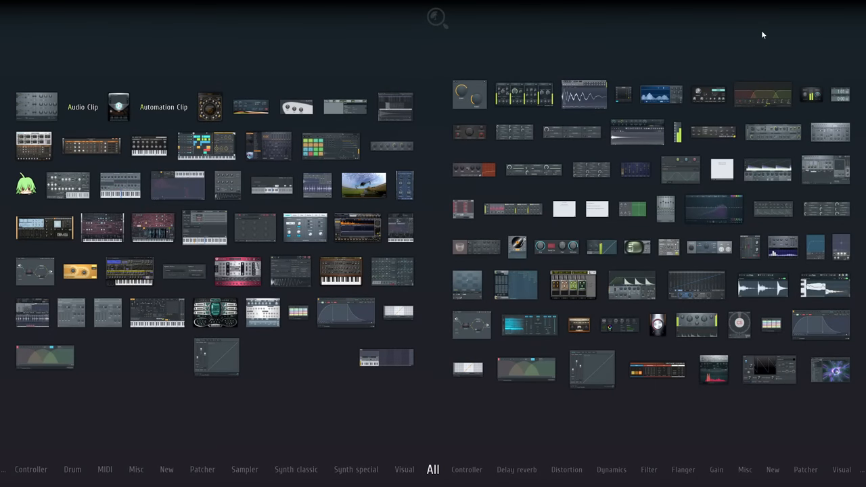
text(re)
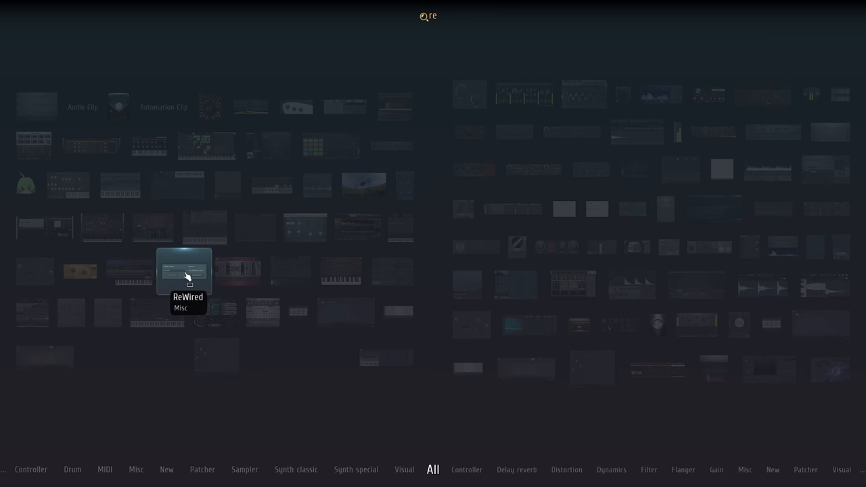
text(e)
mouse_move(476, 246)
drag(490, 254, 791, 325)
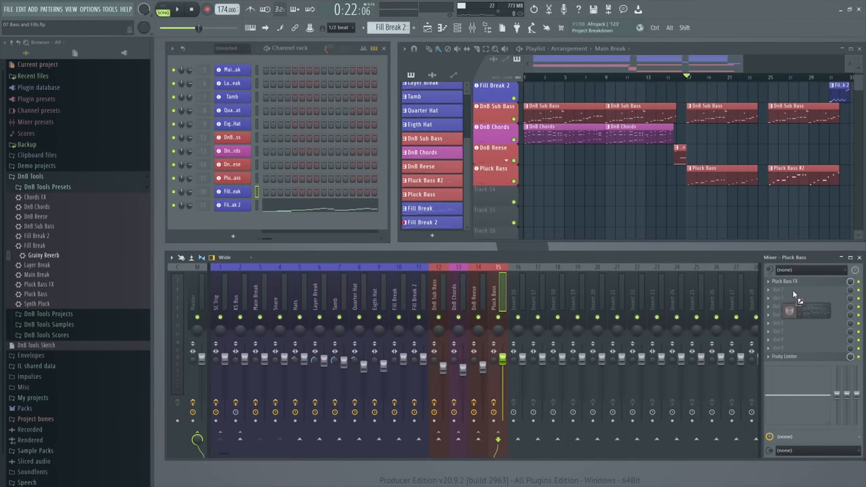
drag(797, 295, 797, 298)
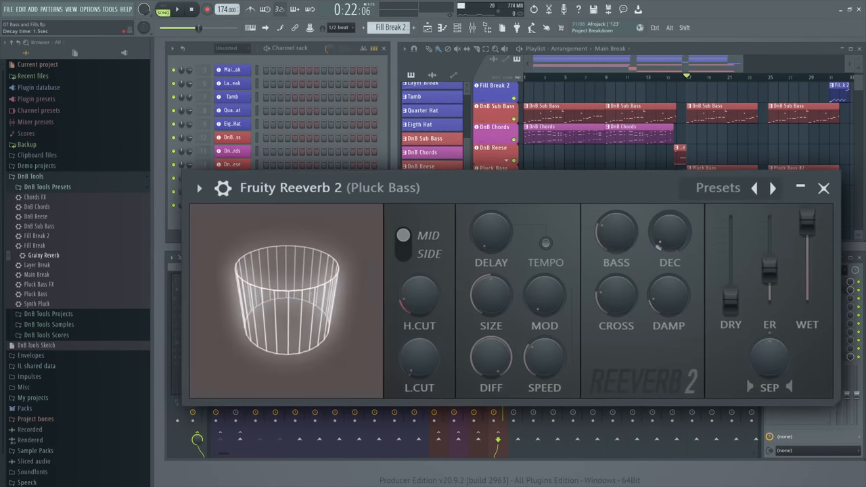
right_click(851, 290)
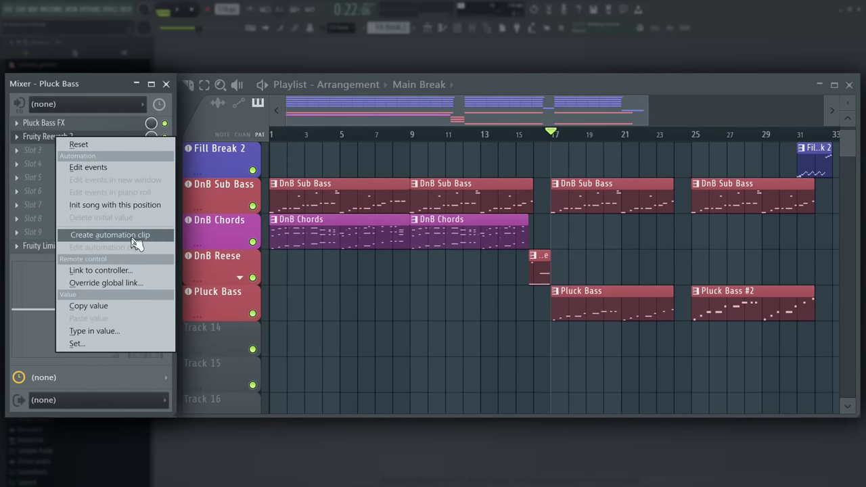
- Create a Mix level automation clip for the reverb and shape a single peak on a flat baseline
click(110, 235)
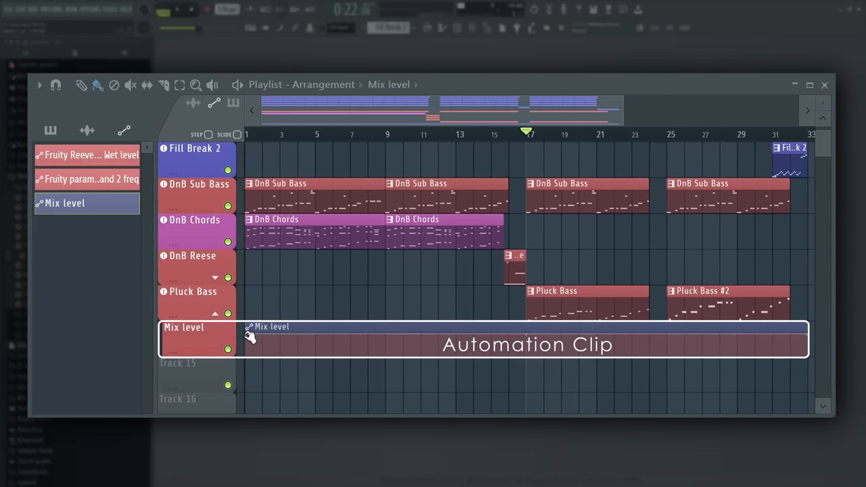
drag(249, 337, 248, 364)
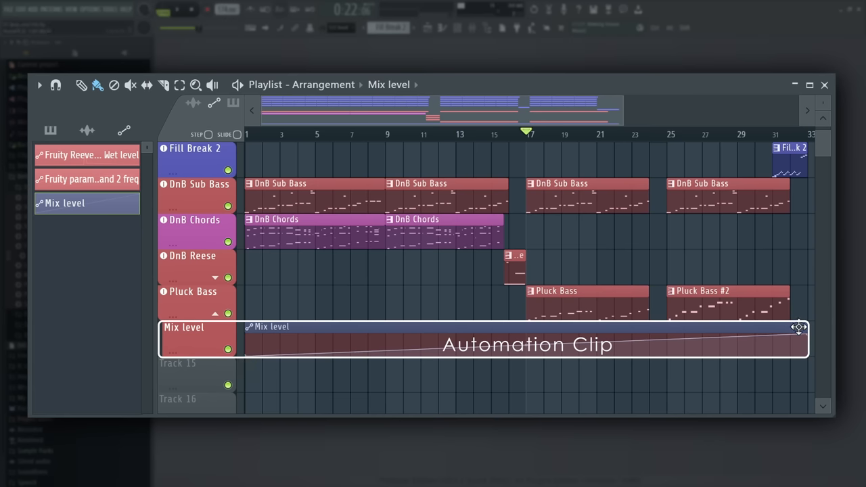
drag(807, 331, 808, 355)
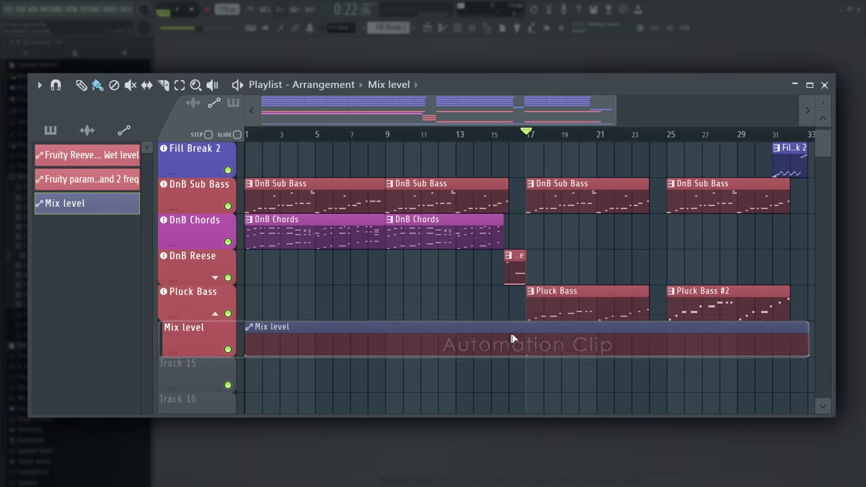
click(546, 343)
click(570, 354)
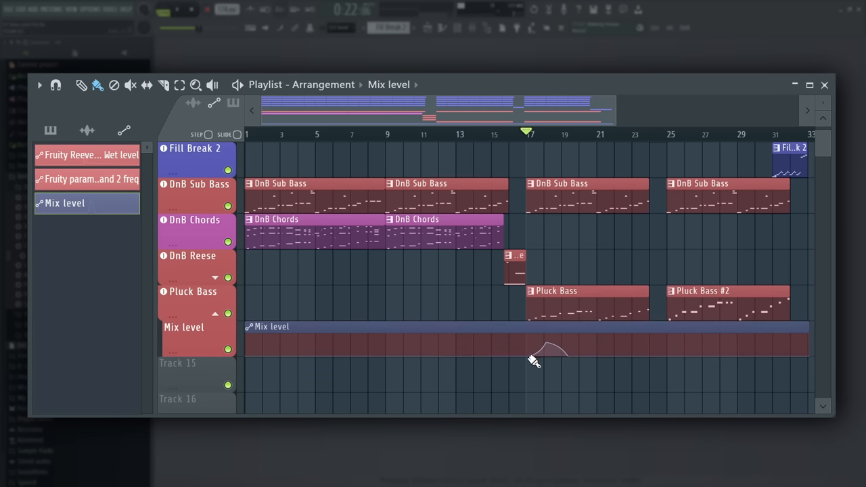
- Delete and re-add the peak point, then audition the reverb swell
right_click(547, 345)
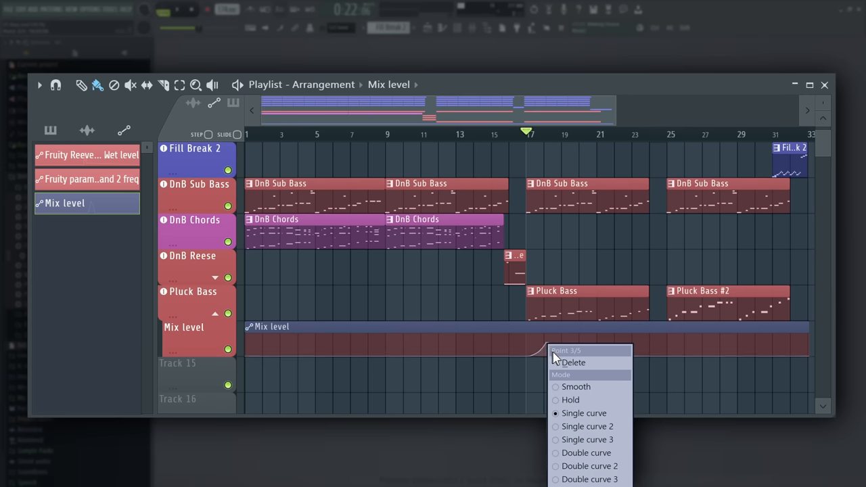
click(559, 363)
click(544, 343)
key(space)
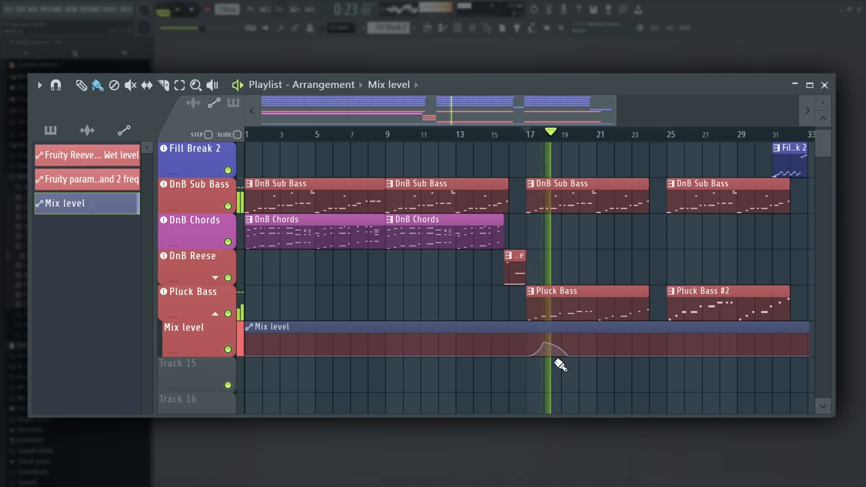
key(space)
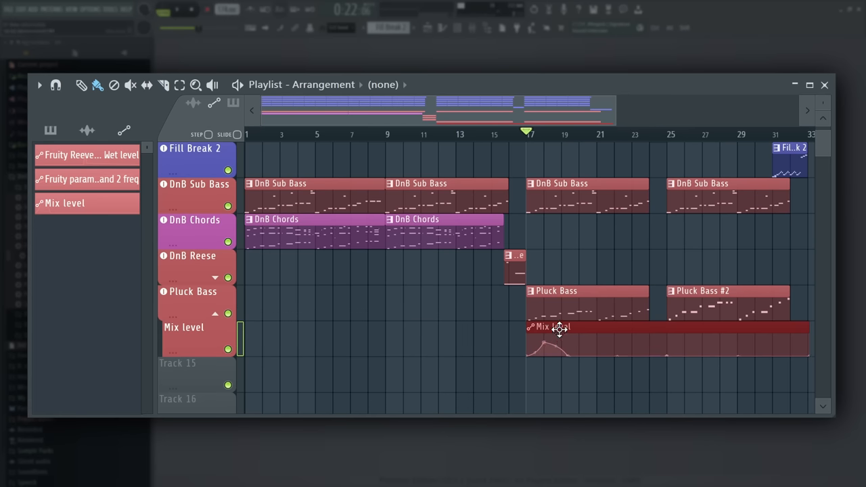
- Reshape the Mix level curve into second and third peaks in the automation editor and audition them
double_click(559, 329)
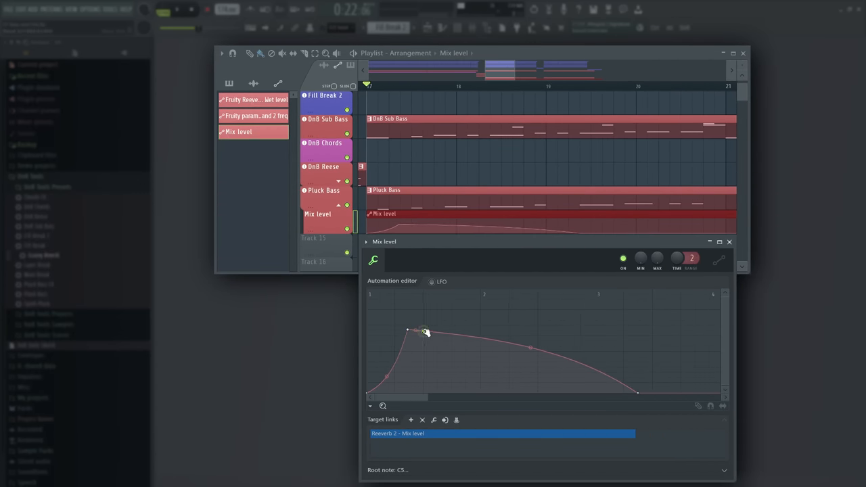
drag(426, 335, 425, 392)
click(475, 349)
drag(476, 351, 439, 339)
click(480, 393)
drag(503, 392, 510, 331)
click(536, 392)
key(space)
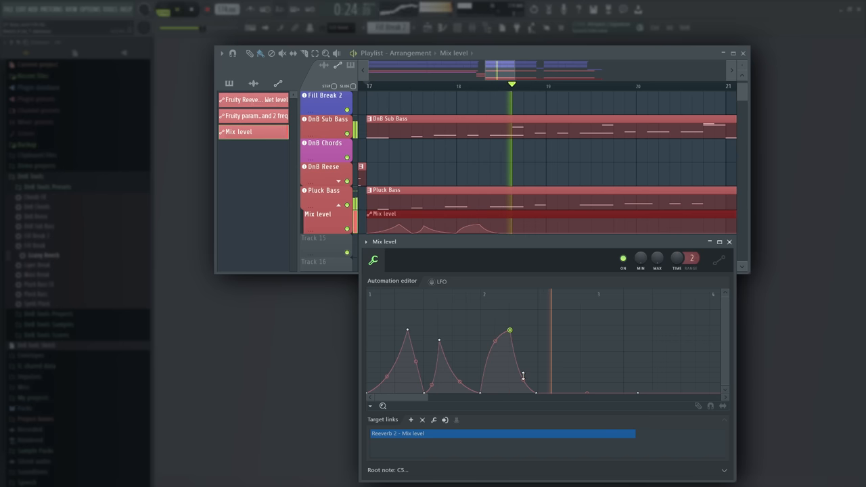
key(space)
- Raise a new peak at bar 3 and select all points to repeat the swell pattern across more bars
key(ctrl+a)
drag(510, 330, 511, 330)
key(ctrl+z)
key(ctrl+z)
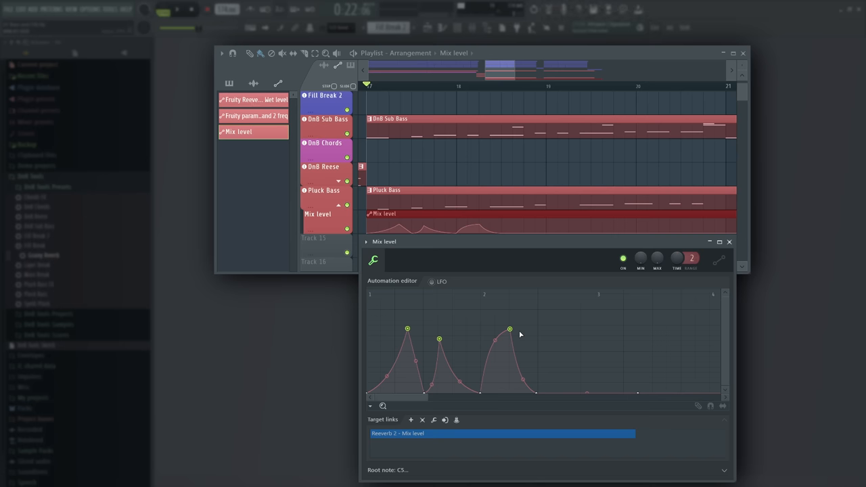
mouse_move(587, 393)
mouse_down()
mouse_move(590, 332)
mouse_move(565, 329)
mouse_up()
click(586, 387)
key(ctrl+a)
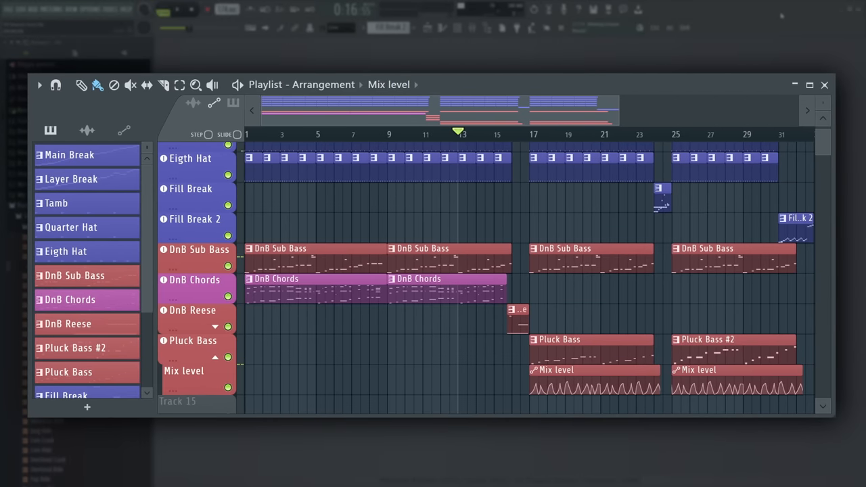
- Play back the arrangement with the reverb swells
key(space)
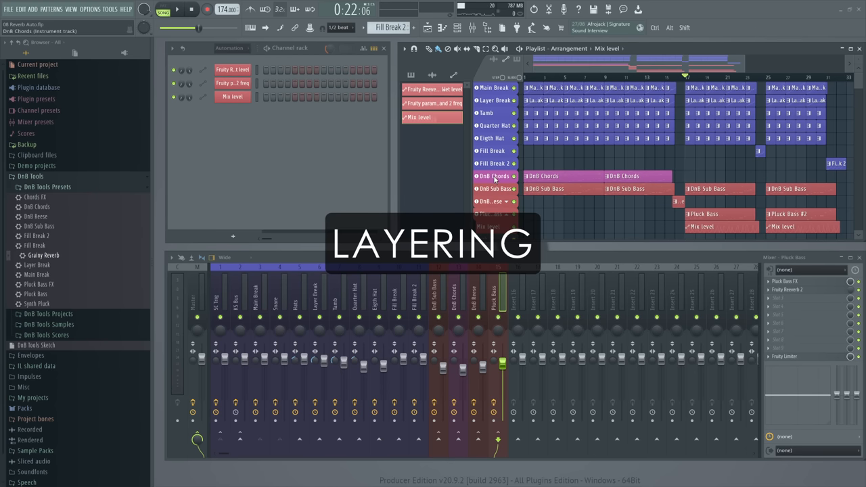
- Insert an empty track below DnB Chords, load the Synth Pluck preset onto it and audition it
right_click(498, 188)
click(542, 344)
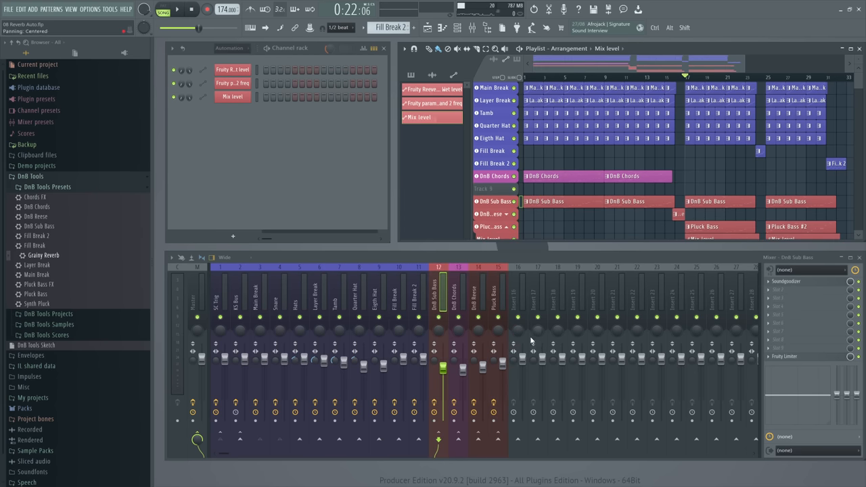
drag(95, 304, 501, 189)
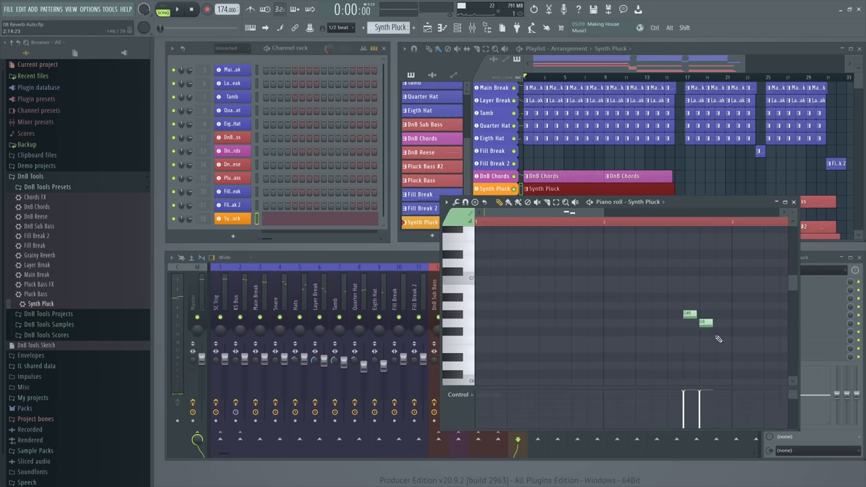
key(space)
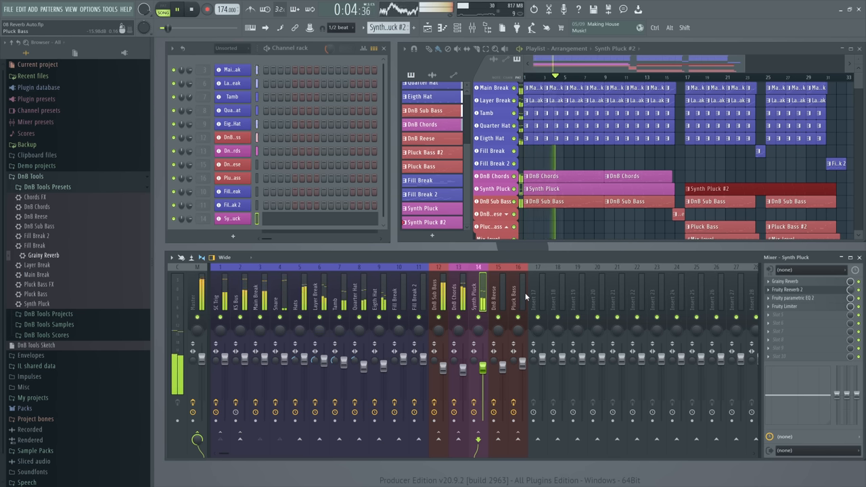
key(space)
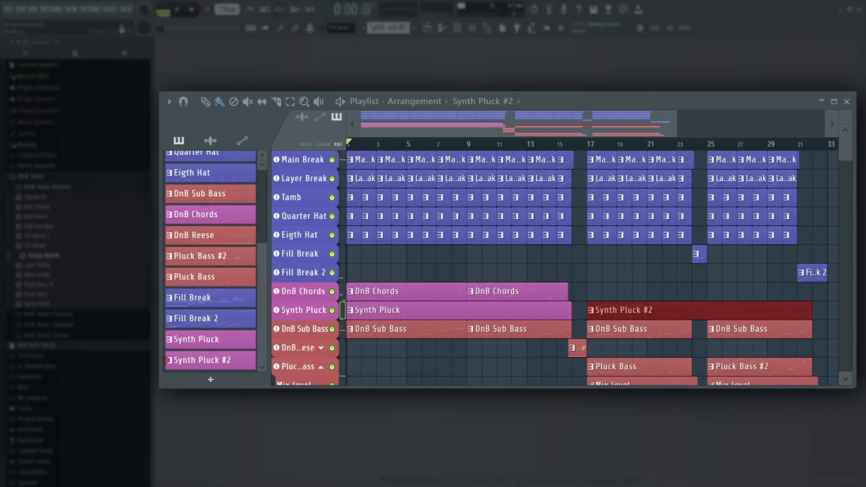
- Clone DnB Reese with patterns and automation, then copy the DnB Reese #2 clips along bars 17–32
right_click(297, 350)
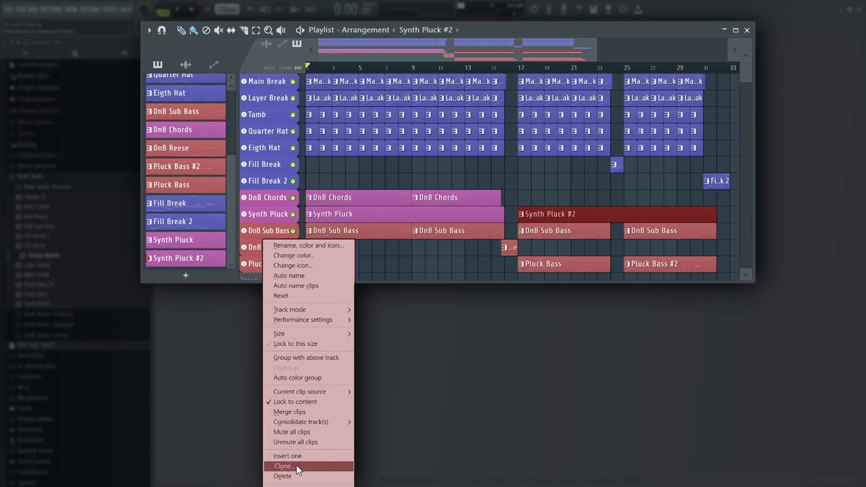
click(298, 467)
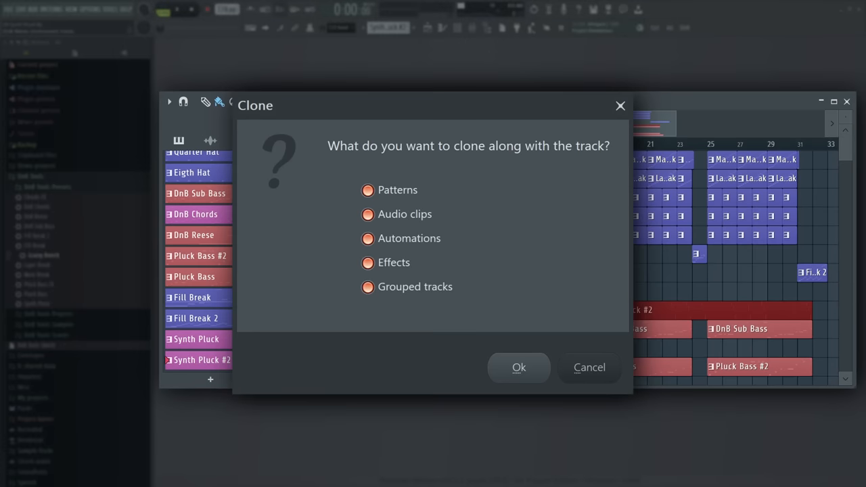
click(519, 369)
scroll(492, 307, down, 2)
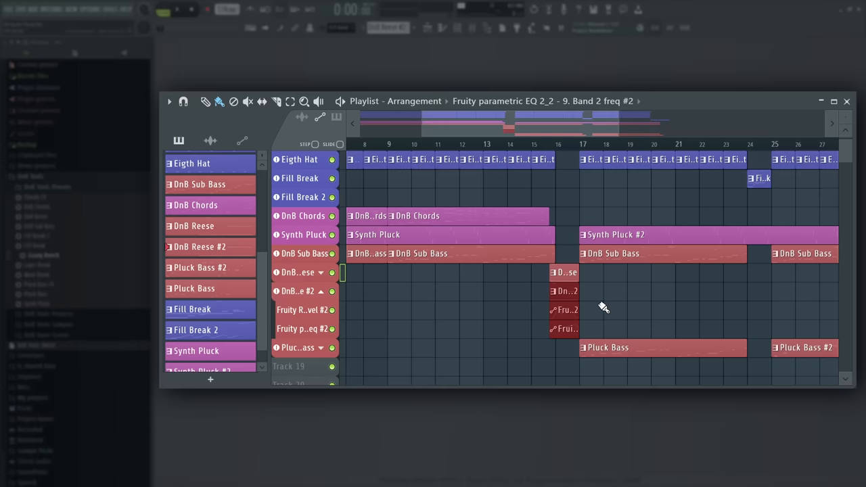
ctrl+scroll(604, 308, up, 2)
drag(485, 291, 654, 296)
scroll(574, 315, down, 4)
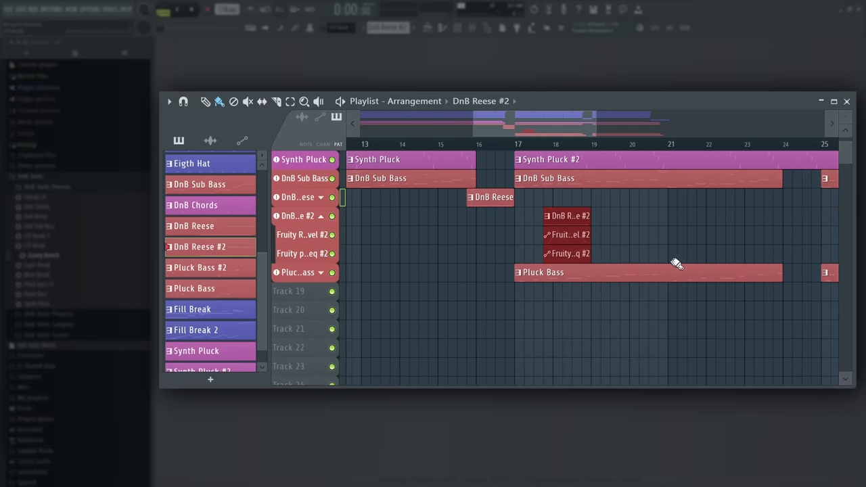
ctrl+scroll(683, 263, up, 1)
scroll(682, 263, up, 3)
shift+drag(535, 273, 640, 274)
shift+drag(507, 274, 720, 283)
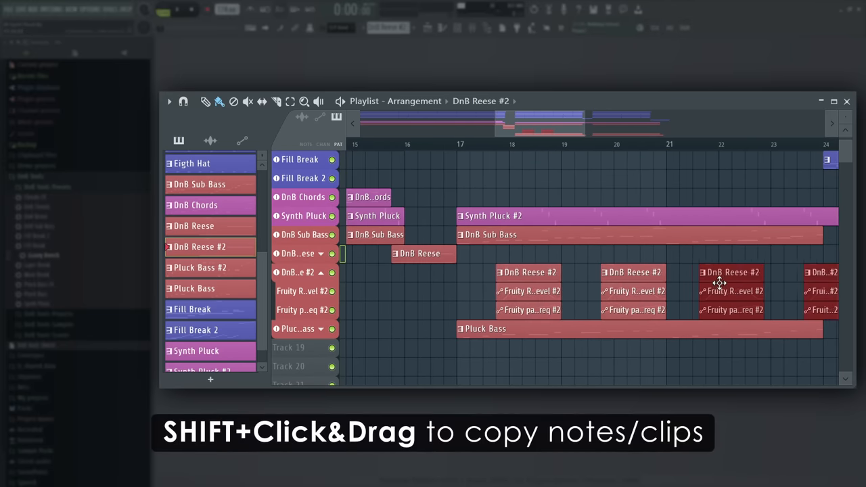
ctrl+scroll(716, 280, down, 2)
mouse_move(504, 265)
ctrl+mouse_down()
mouse_move(552, 318)
mouse_move(755, 291)
mouse_move(839, 291)
mouse_move(382, 265)
ctrl+mouse_up()
scroll(573, 136, right, 4)
scroll(574, 136, right, 1)
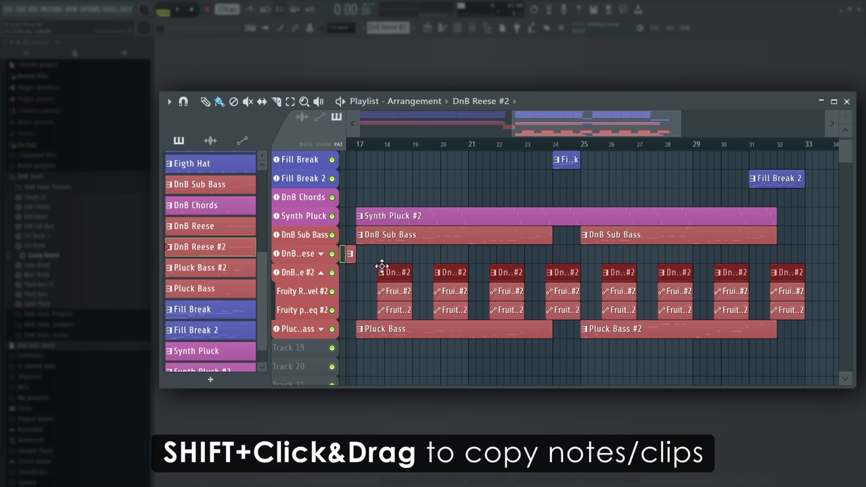
- Make the repeated DnB Reese #2 clips unique patterns and select all notes of one clip for editing
click(170, 100)
mouse_move(182, 117)
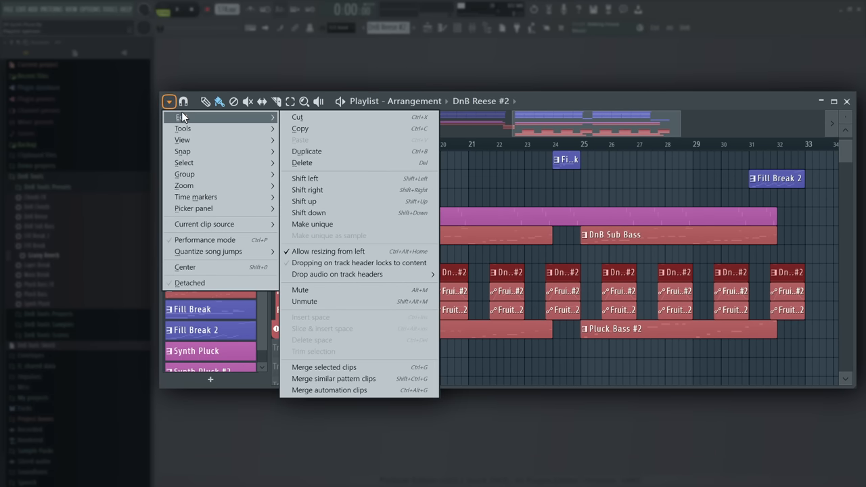
click(340, 227)
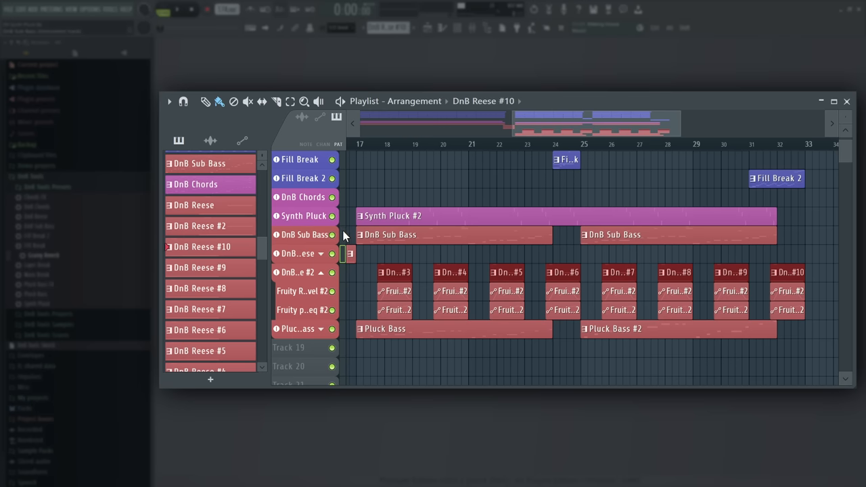
double_click(382, 274)
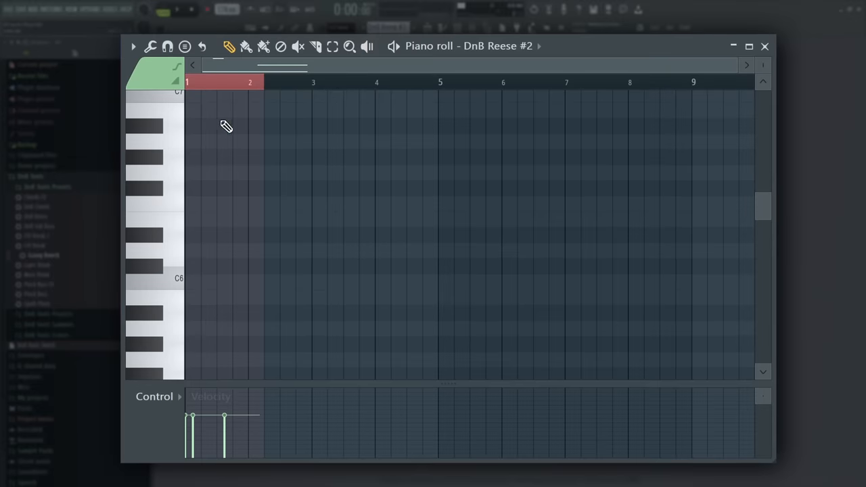
drag(763, 212, 722, 250)
scroll(722, 250, down, 2)
key(ctrl+a)
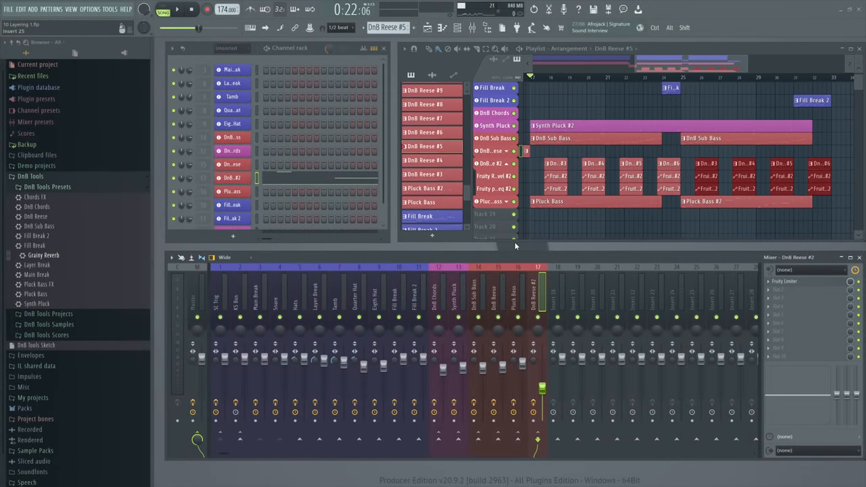
- Add a FLEX instrument and load the Quarter Pounder preset from all packs by tag search
key(F8)
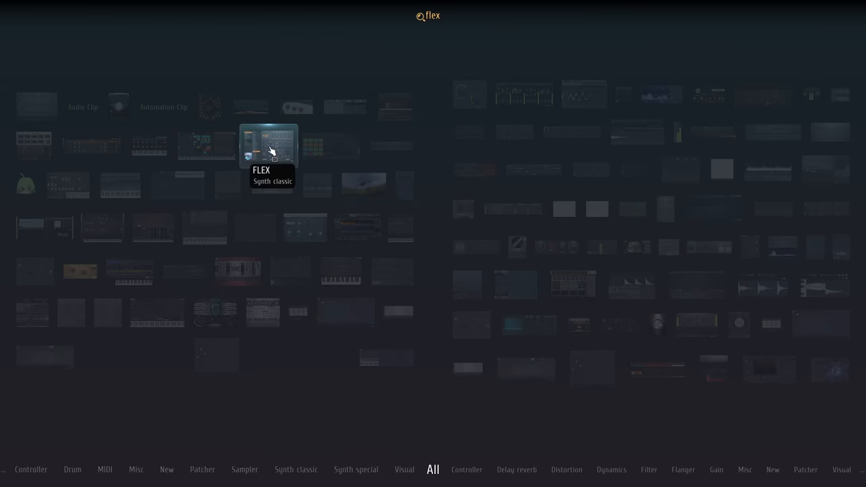
mouse_move(270, 149)
mouse_down()
mouse_move(497, 233)
mouse_move(494, 223)
mouse_up()
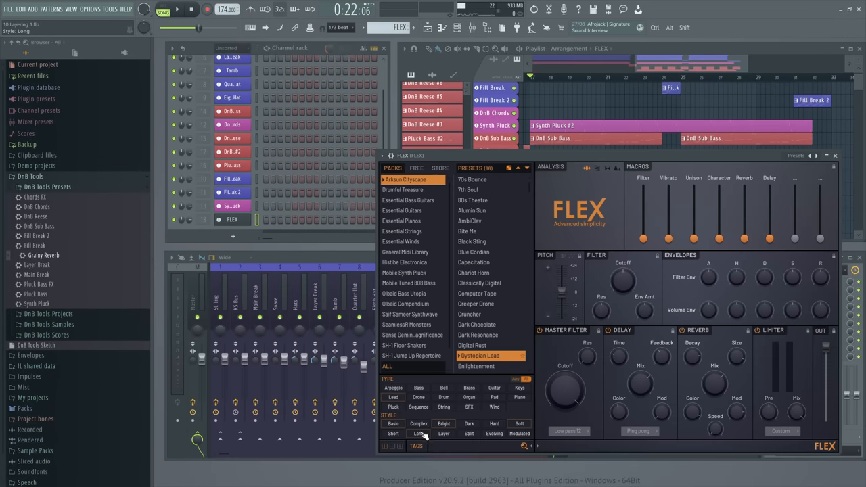
click(405, 367)
click(456, 446)
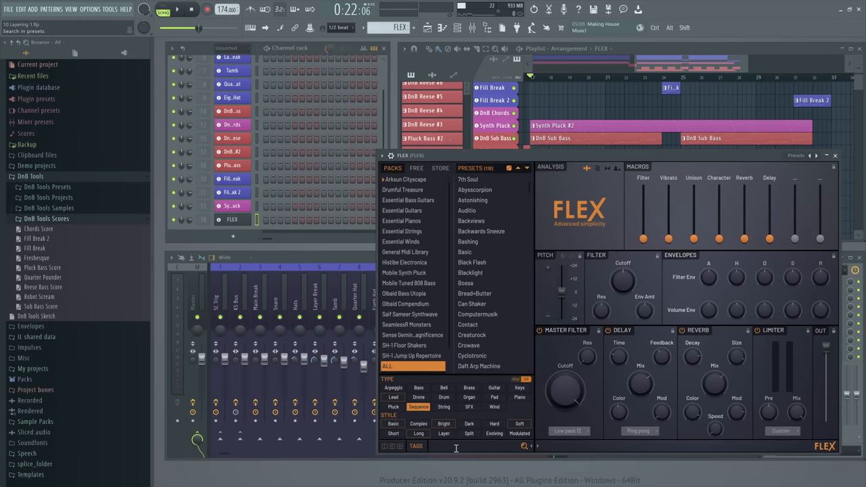
text(quart)
click(477, 179)
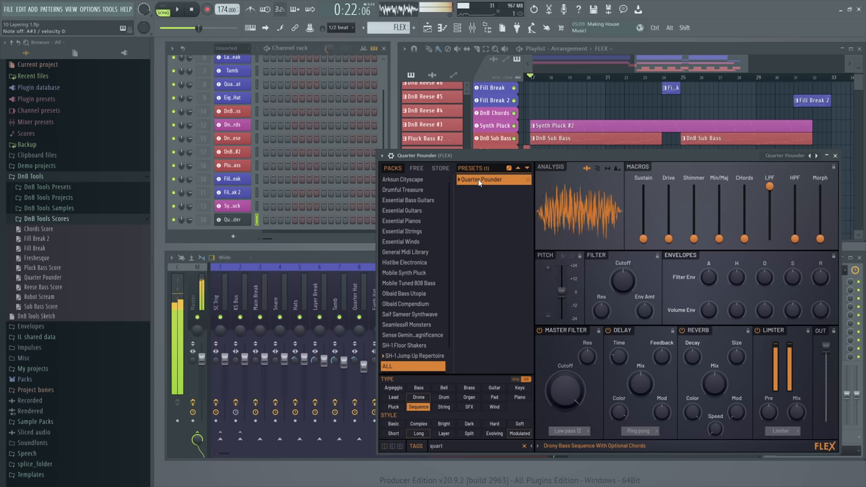
click(836, 156)
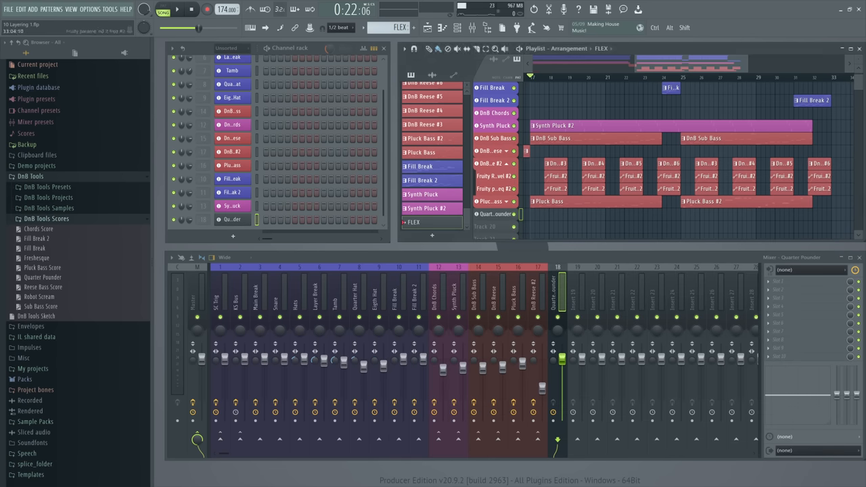
- Audition the arrangement with Quarter Pounder, then bring up the Robot Scream instrument
key(space)
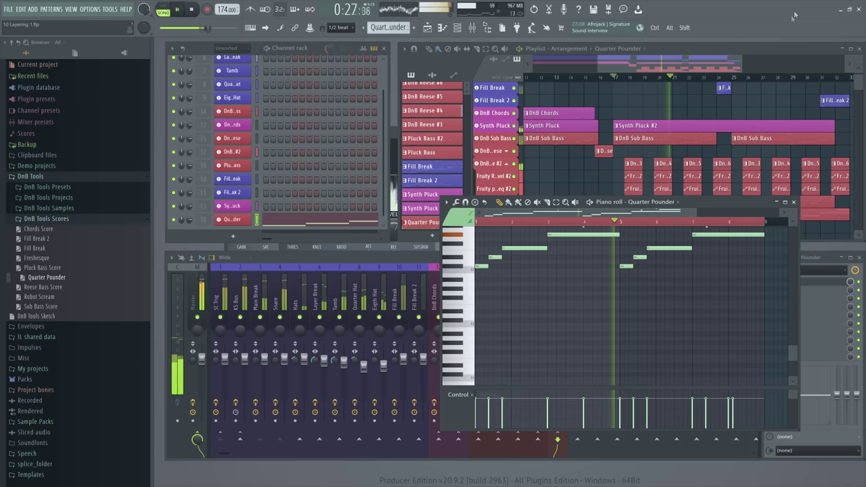
key(space)
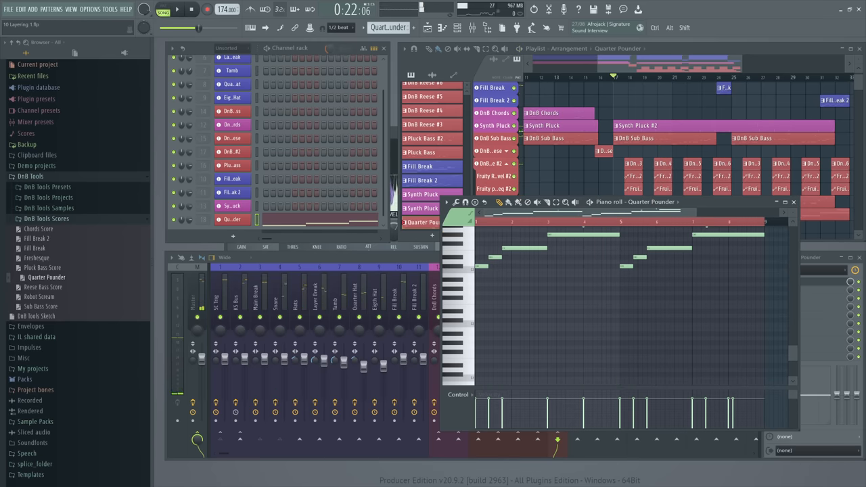
scroll(271, 170, down, 1)
click(232, 219)
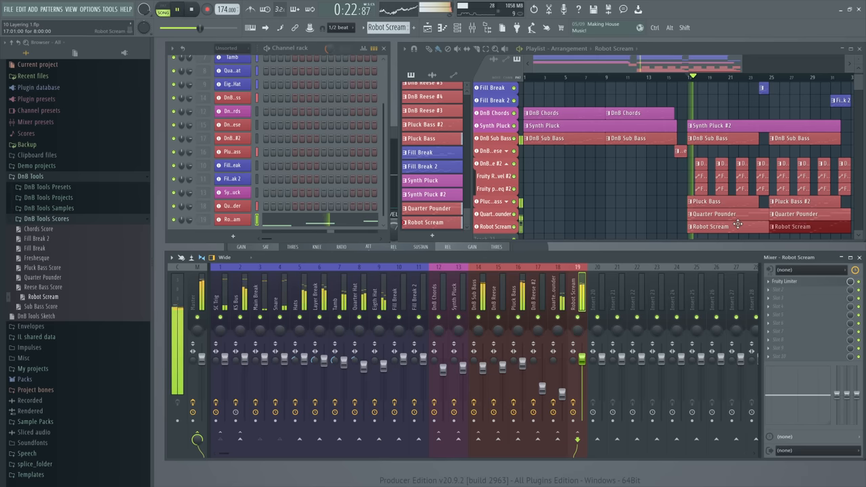
- Turn the empty Track 22 into a 3x Osc instrument with all three oscillators set to random noise
right_click(519, 202)
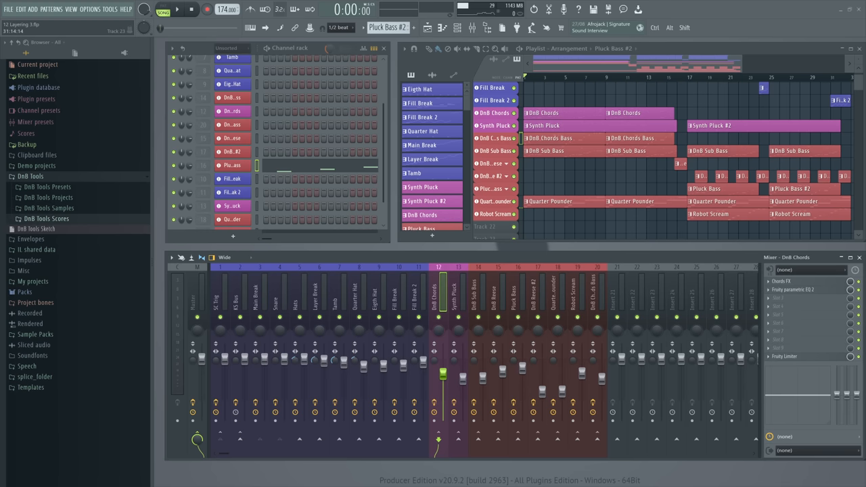
right_click(497, 227)
mouse_move(518, 275)
mouse_move(592, 289)
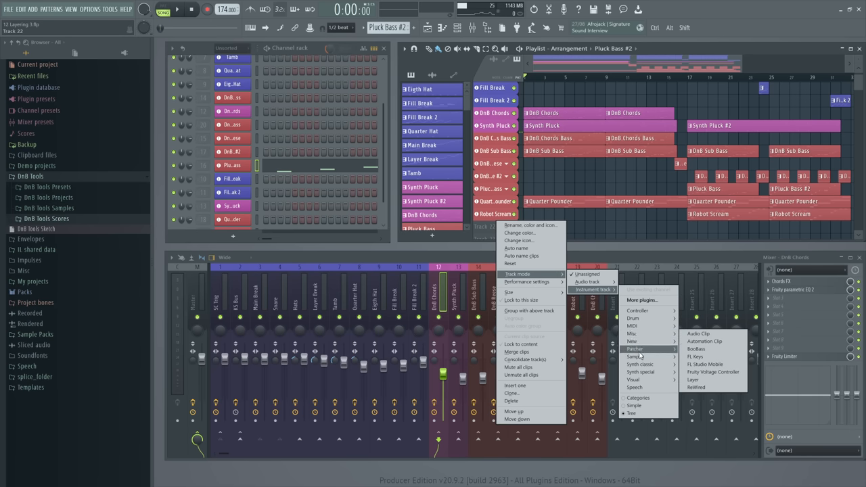
mouse_move(643, 364)
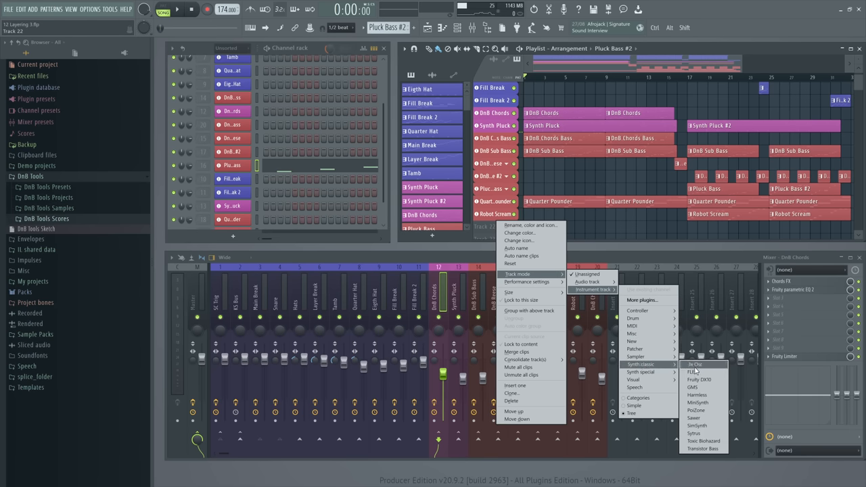
click(694, 366)
click(563, 285)
click(563, 333)
click(562, 382)
- Draw a long noise note, create a filter frequency automation clip and switch the filter to band pass
key(F7)
drag(487, 257, 572, 257)
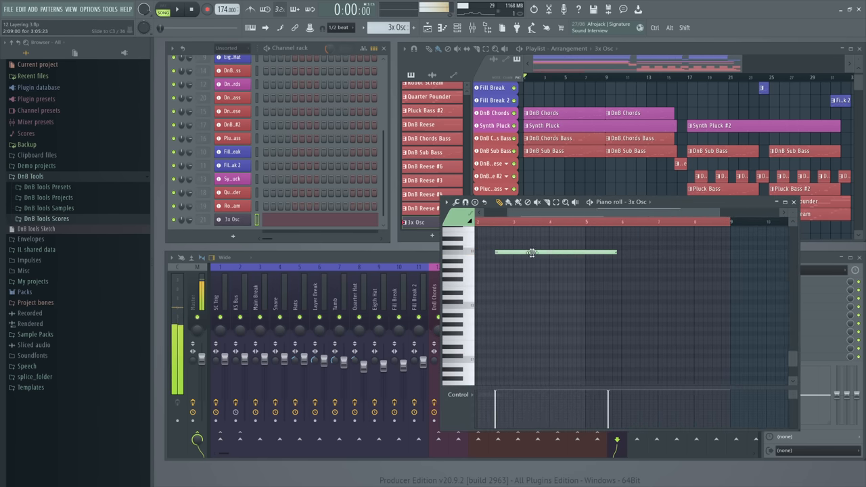
key(F7)
right_click(726, 325)
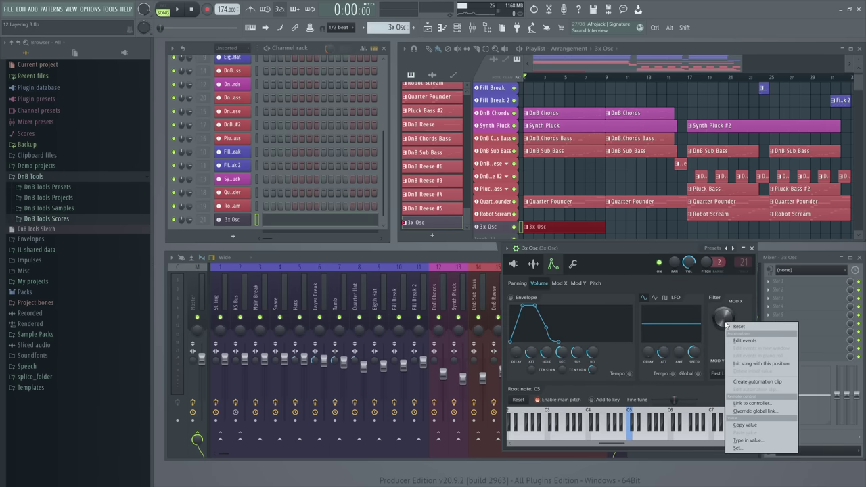
click(747, 383)
click(730, 374)
click(721, 404)
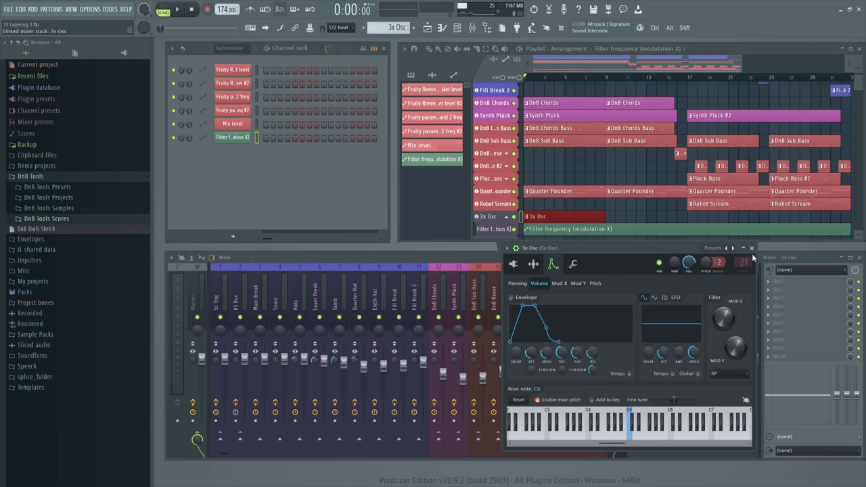
key(Escape)
scroll(561, 233, up, 3)
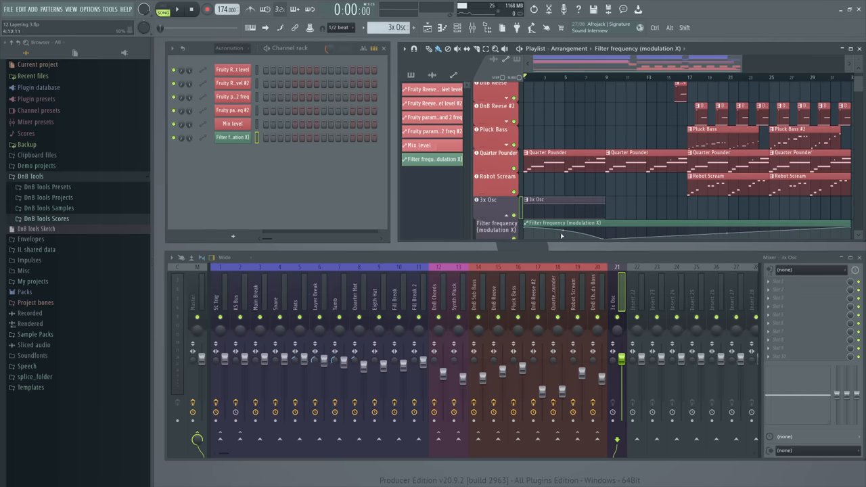
- Lower the noise channel volume to 75%, audition it, and rename the track Noise Down in green
drag(621, 359, 622, 377)
key(space)
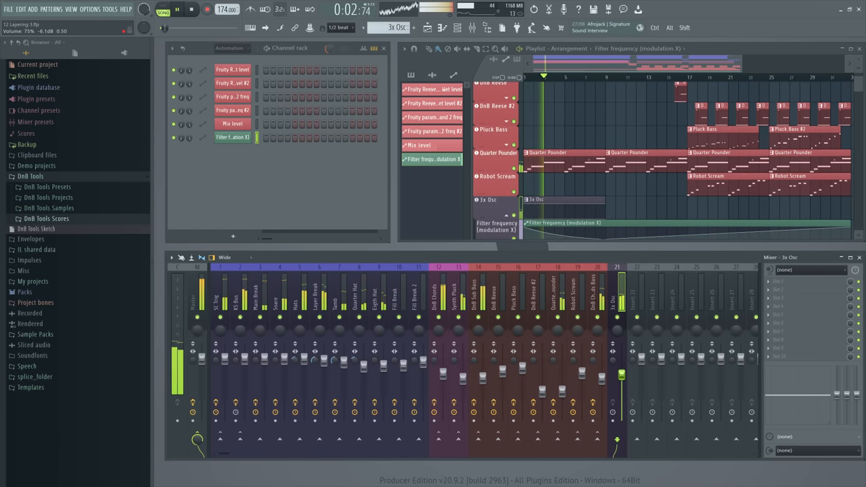
scroll(589, 240, down, 1)
key(space)
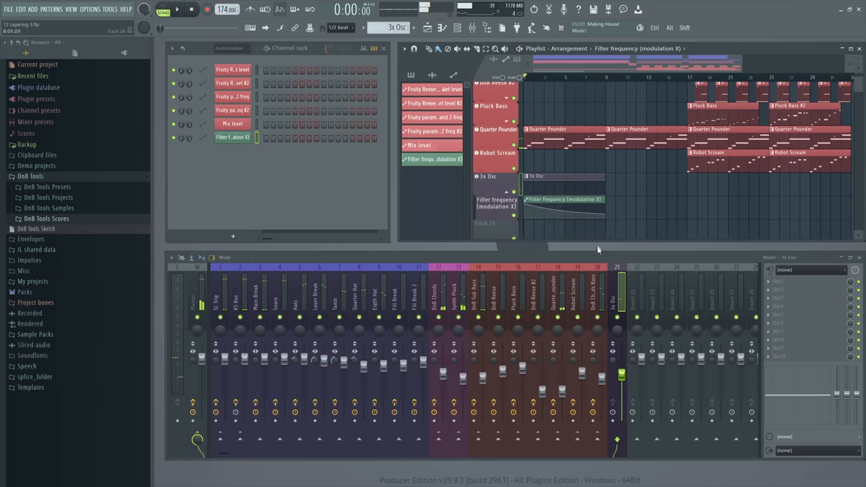
double_click(496, 186)
text(Noise Down)
click(496, 186)
click(634, 194)
- Clone Noise Down with its automation, move Noise Down #2 clips one section later and make its filter sweep rise
key(Return)
right_click(490, 176)
click(503, 342)
click(471, 299)
drag(532, 207, 613, 207)
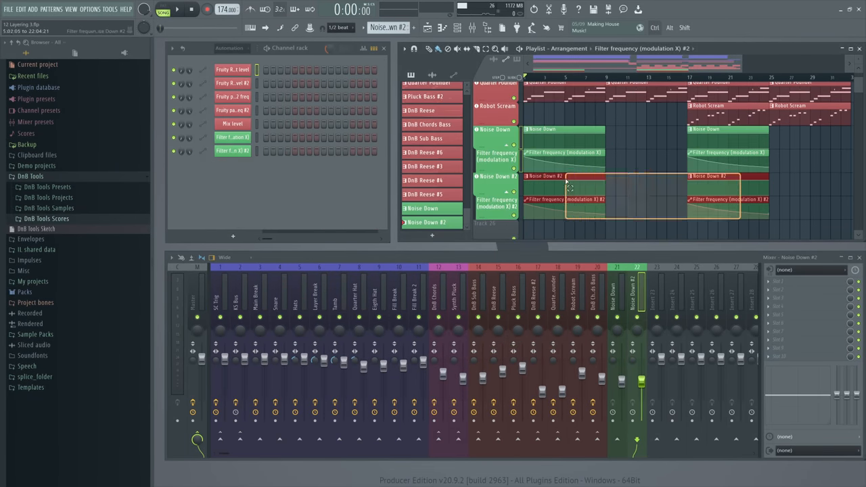
drag(687, 216, 688, 205)
- Lower the pitch of the Noise Down #2 note in the piano roll
double_click(630, 188)
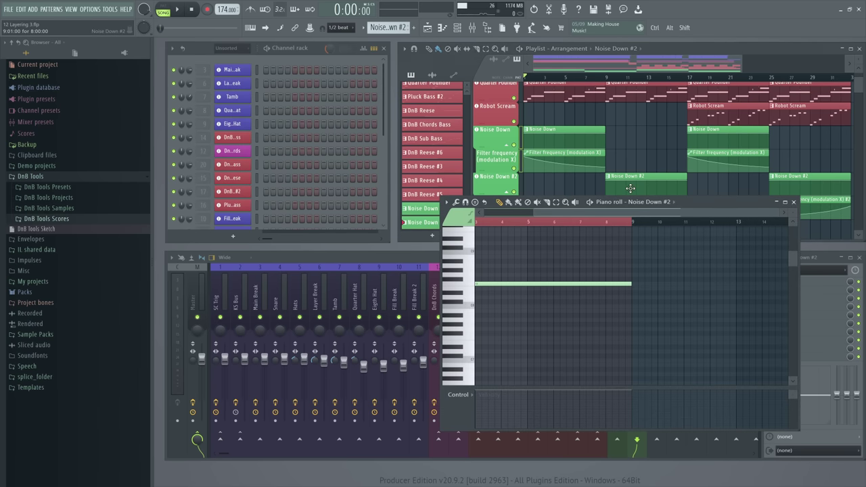
click(487, 283)
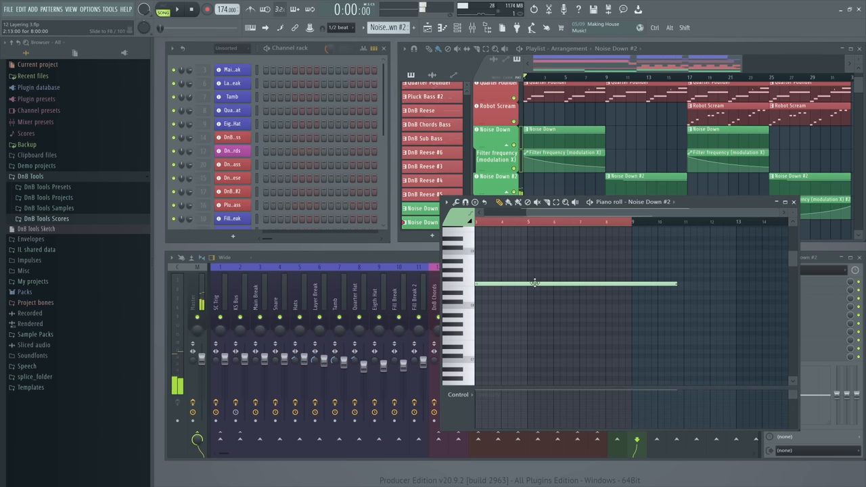
drag(612, 284, 576, 316)
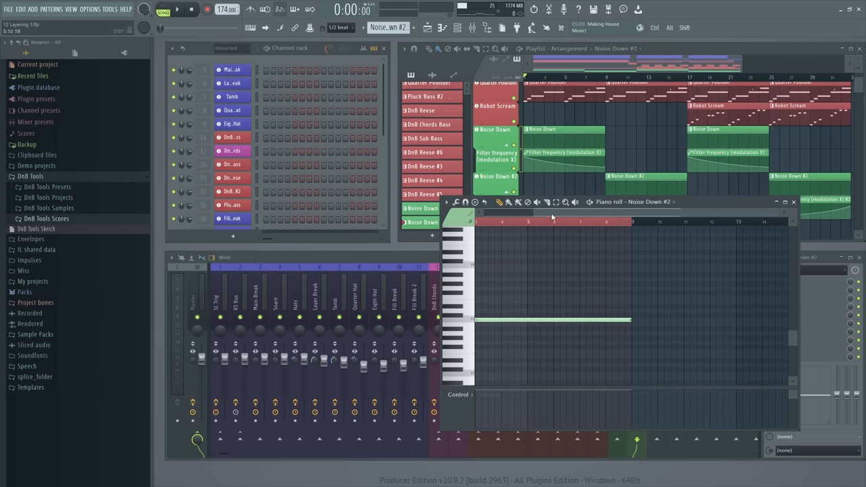
drag(551, 212, 501, 212)
drag(477, 319, 478, 318)
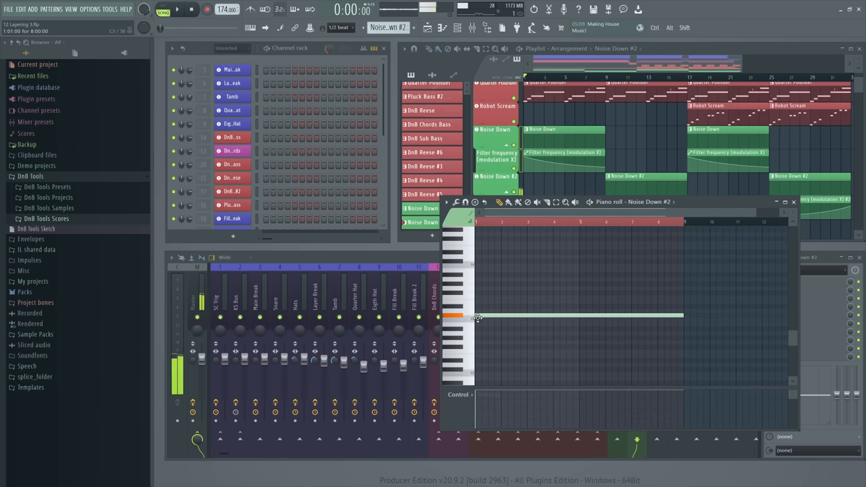
click(794, 202)
- Play from bar 9 and shift the Noise Down #2 clips about a beat earlier
click(607, 80)
key(space)
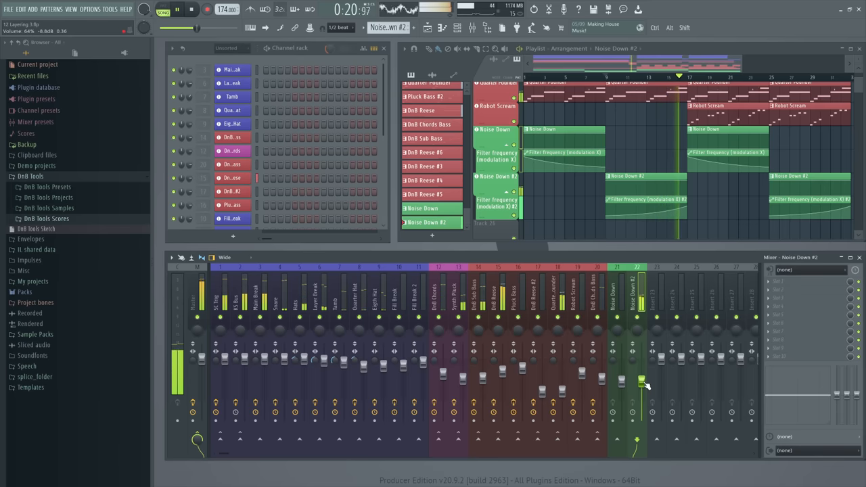
key(space)
drag(665, 188, 654, 187)
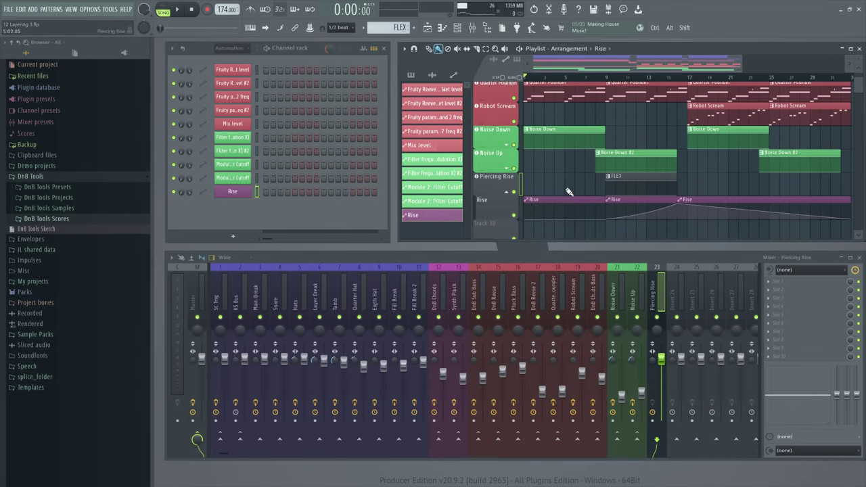
- Delete the first and last Rise automation clips and select mixer inserts 22 and 23 together
right_click(535, 200)
right_click(720, 201)
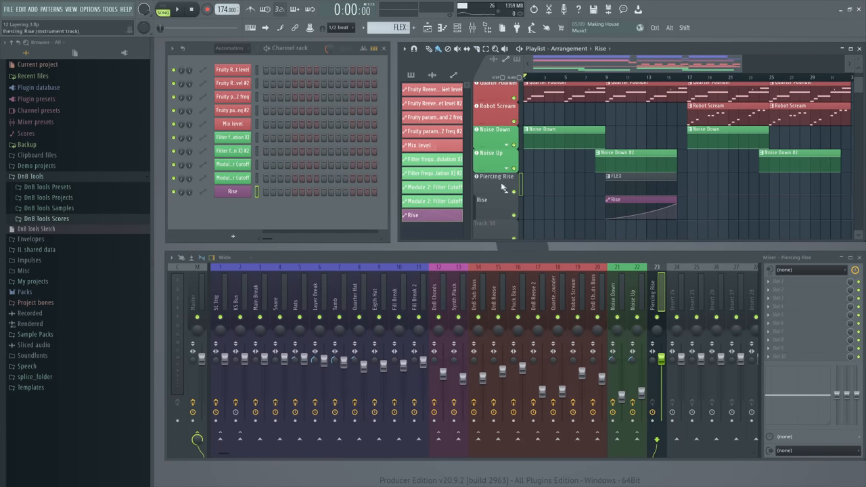
click(635, 293)
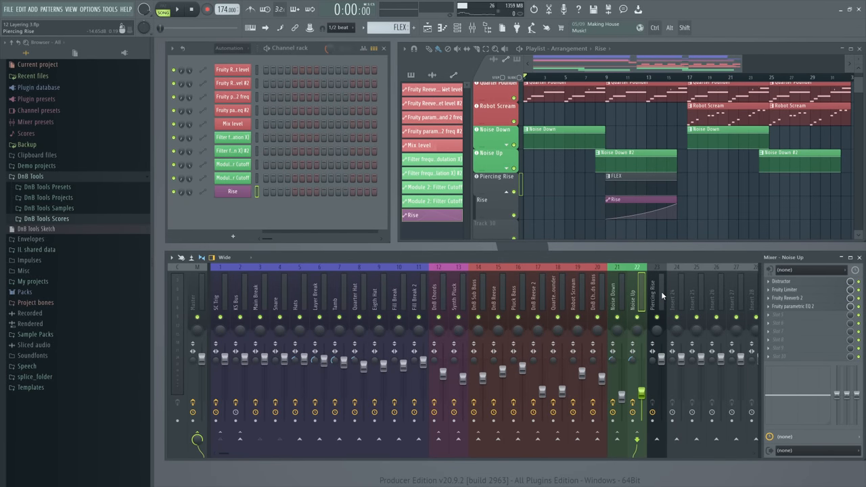
ctrl+click(661, 295)
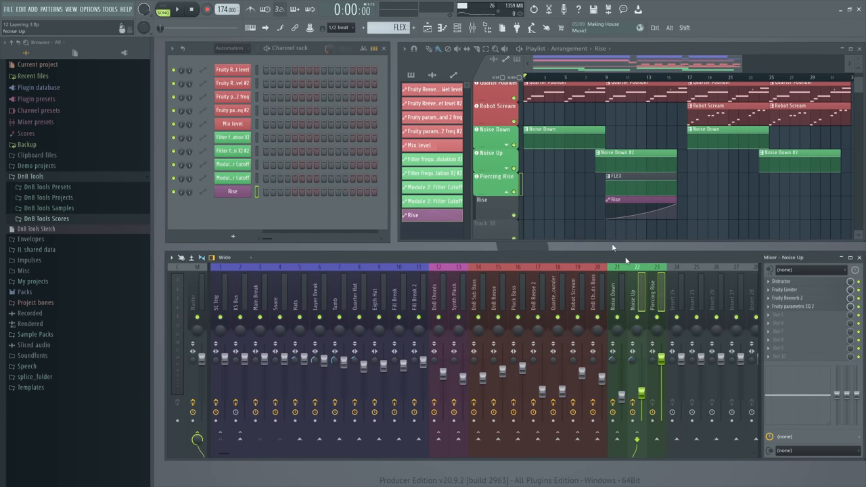
- Rename the FLEX clip to Piercing Rise from its context menu
right_click(502, 188)
click(526, 207)
right_click(502, 190)
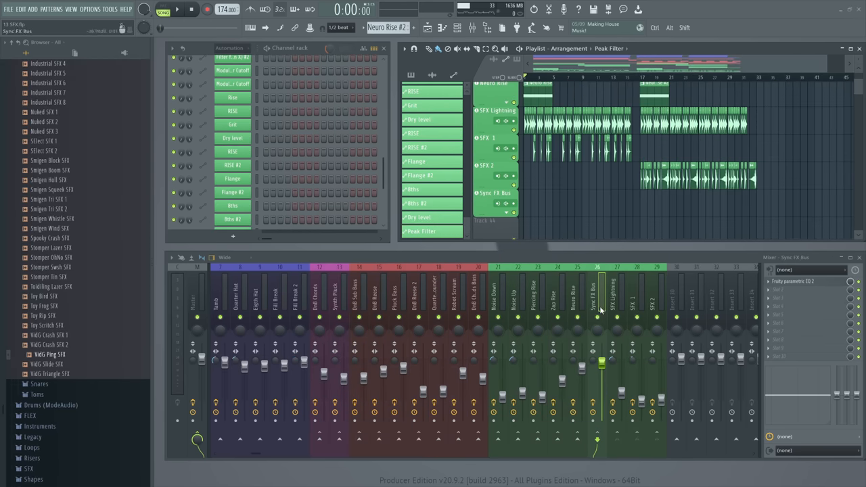
key(space)
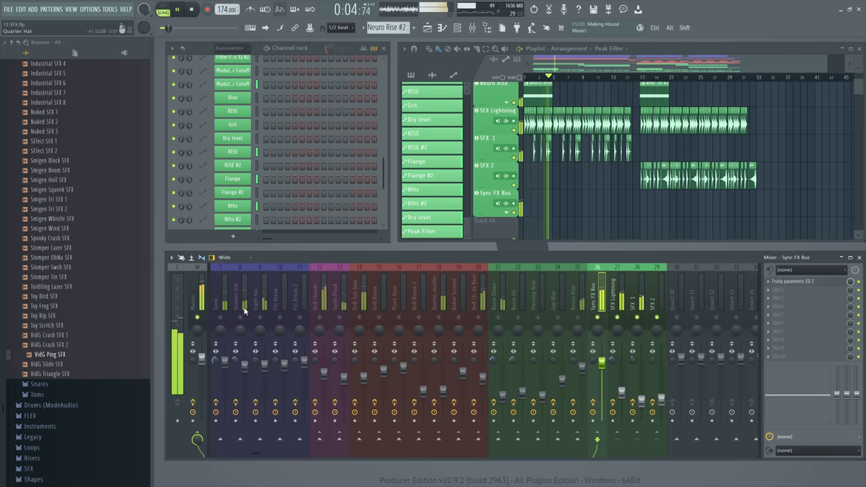
scroll(254, 298, left, 2)
scroll(254, 297, left, 5)
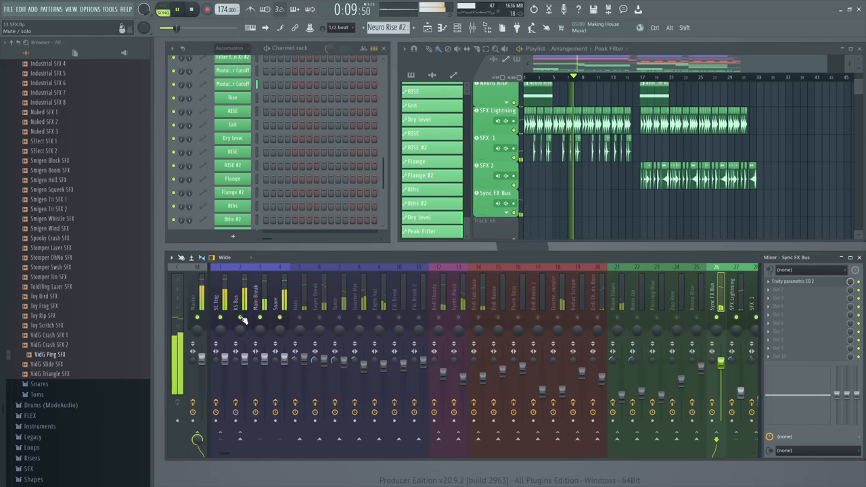